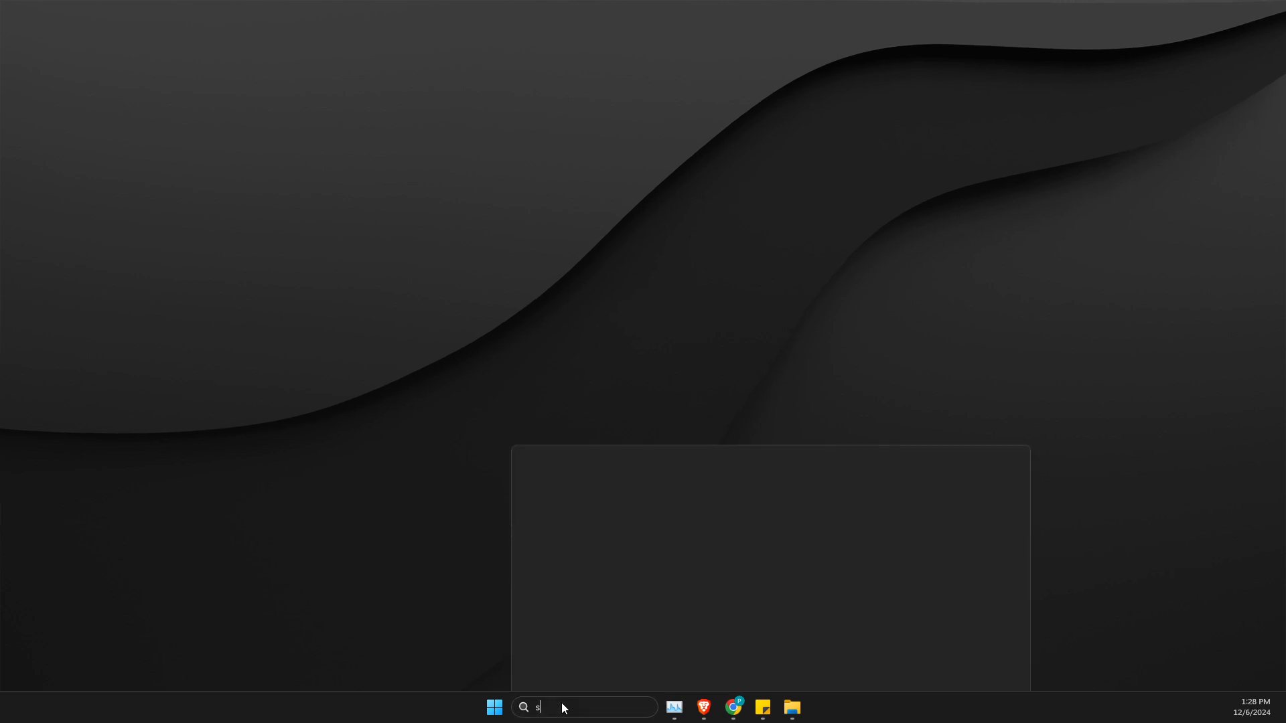
- Check the Windows Update page in the system settings for available updates and minimize the window
{"action": "type", "text": "settings"}
{"action": "key", "text": "Return"}
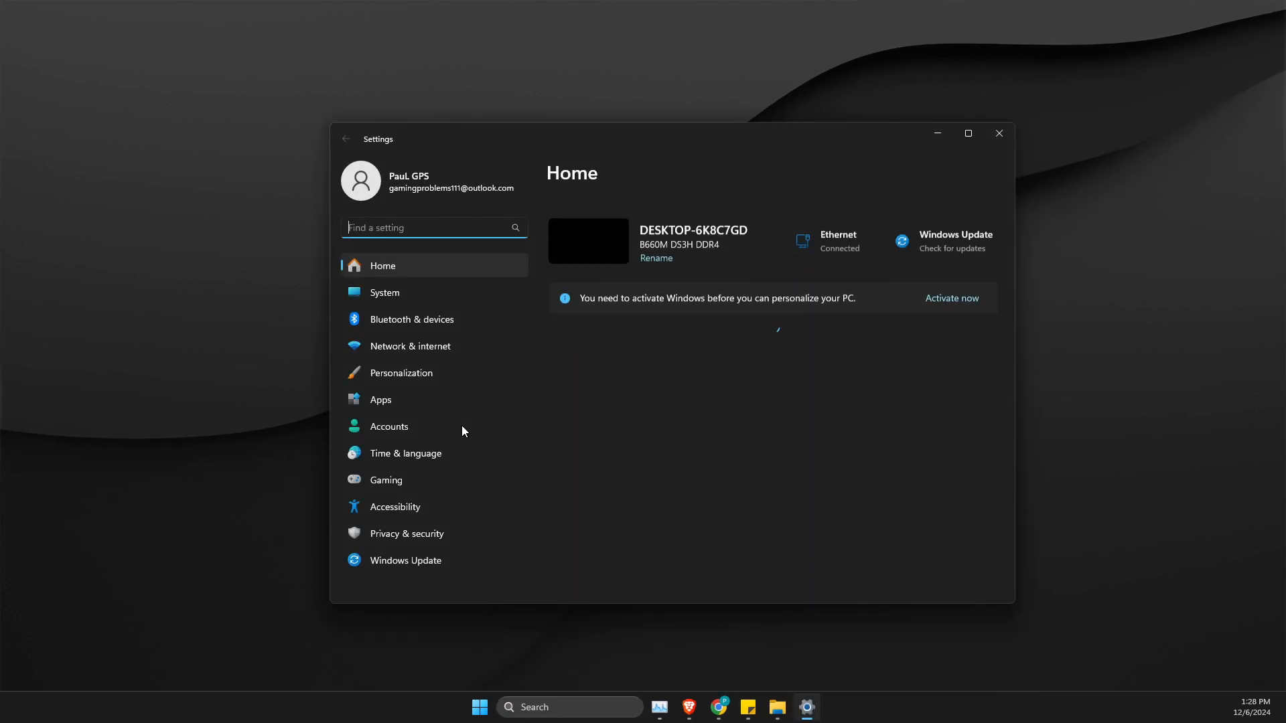
{"action": "left_click", "coordinate": [375, 558]}
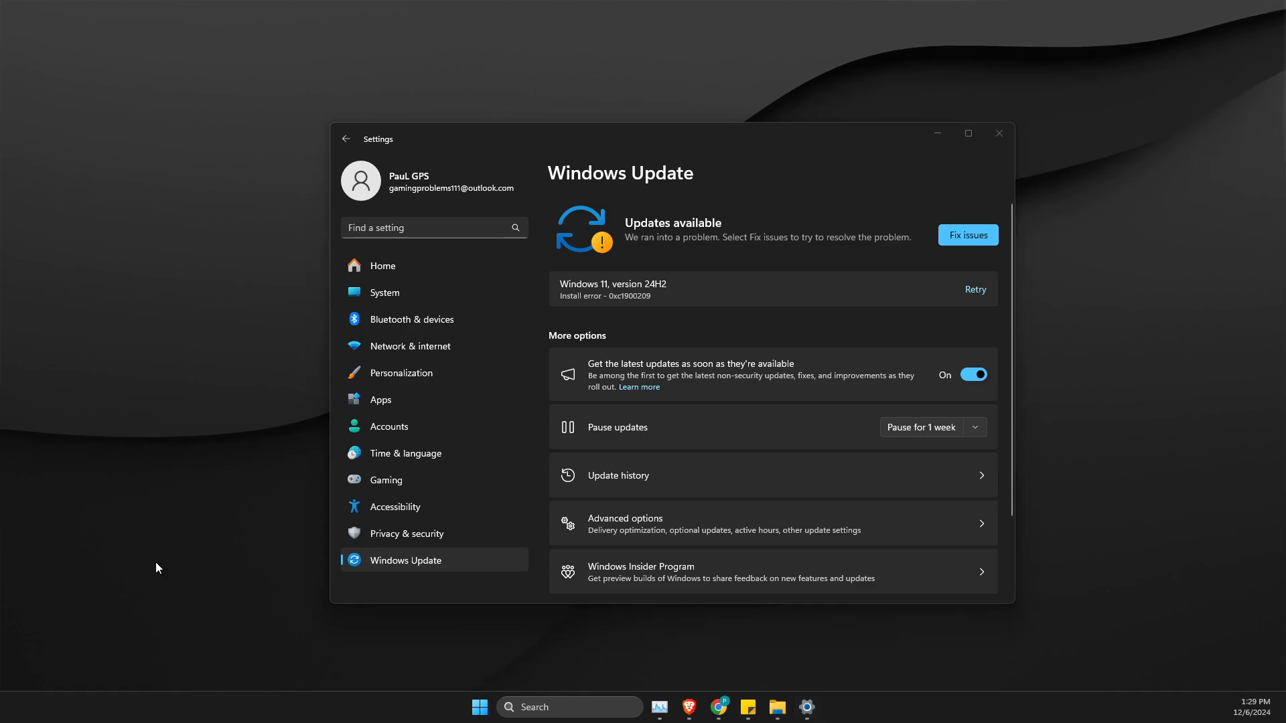
{"action": "left_click", "coordinate": [937, 134]}
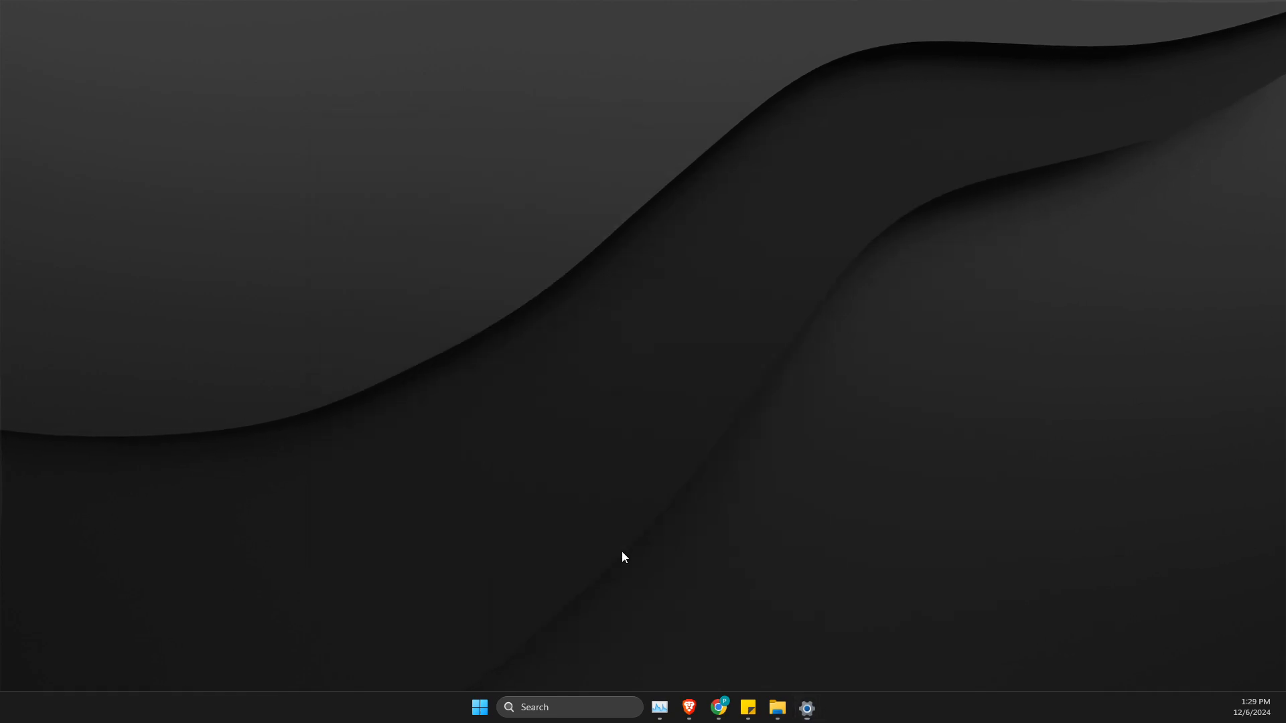
- Open the Microsoft Store and review the available and recent app updates in its downloads list
{"action": "left_click", "coordinate": [591, 703]}
{"action": "type", "text": "mic"}
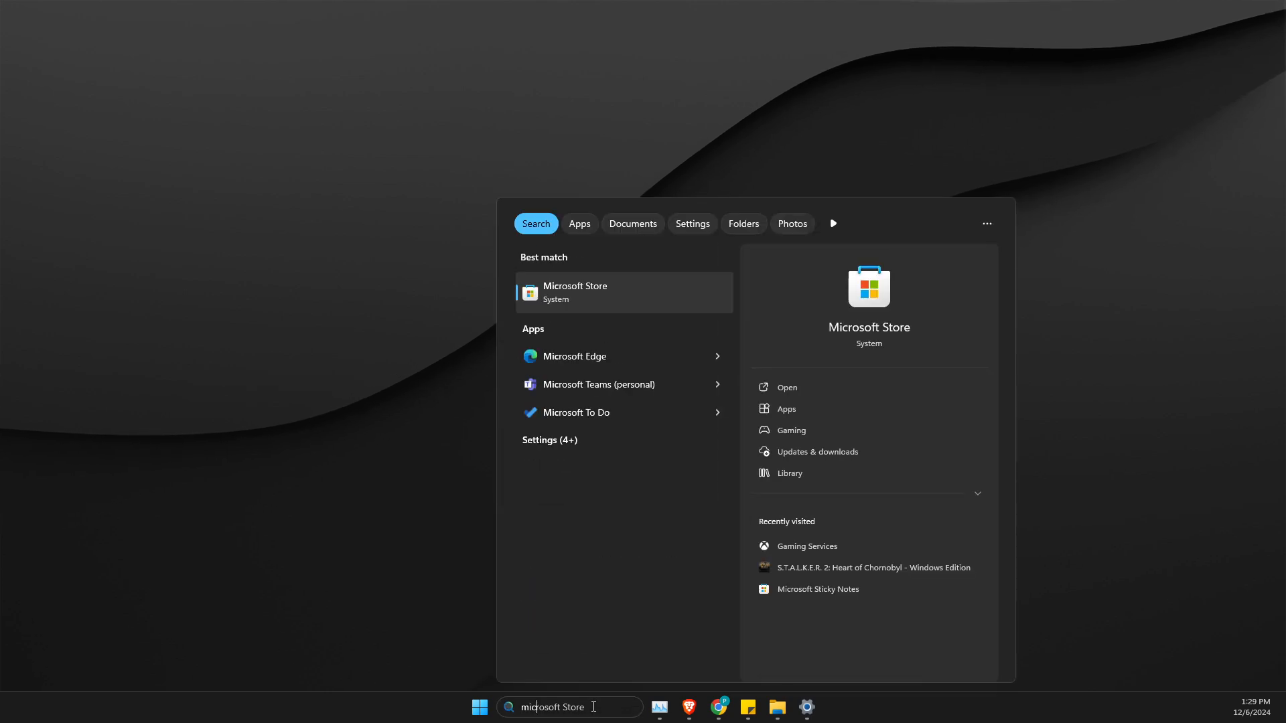
{"action": "left_click", "coordinate": [606, 306]}
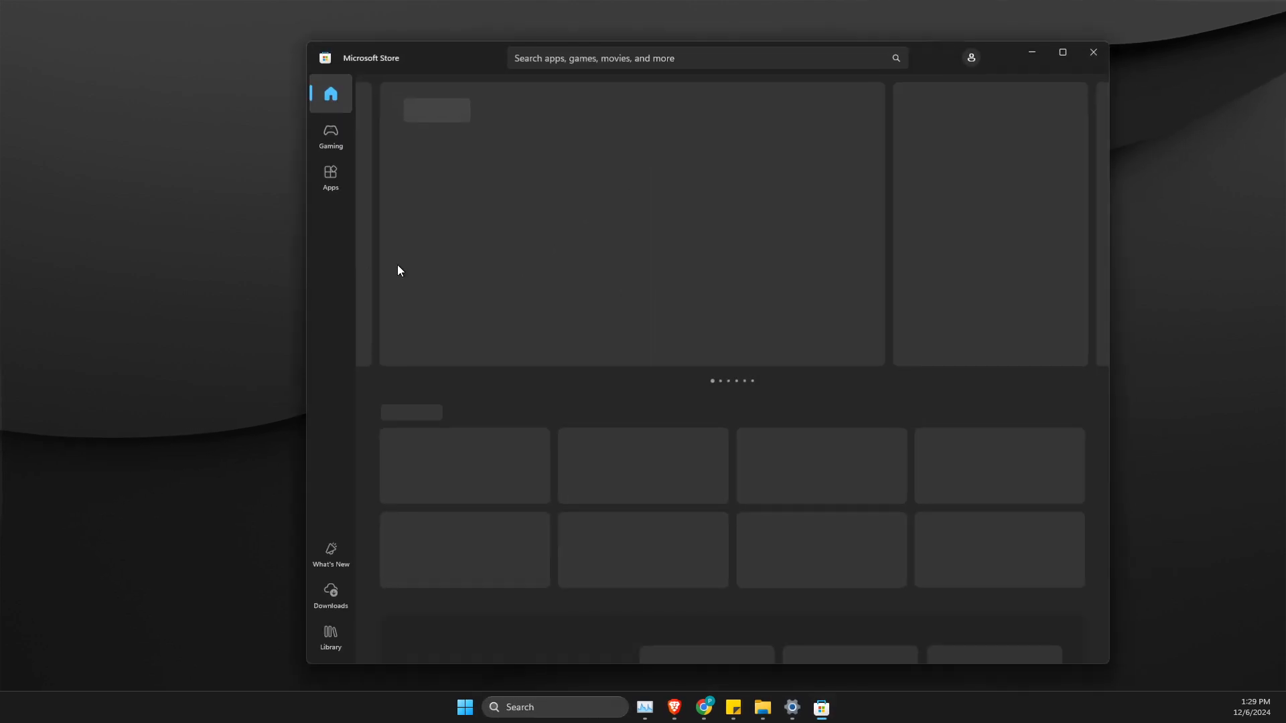
{"action": "left_click", "coordinate": [330, 594]}
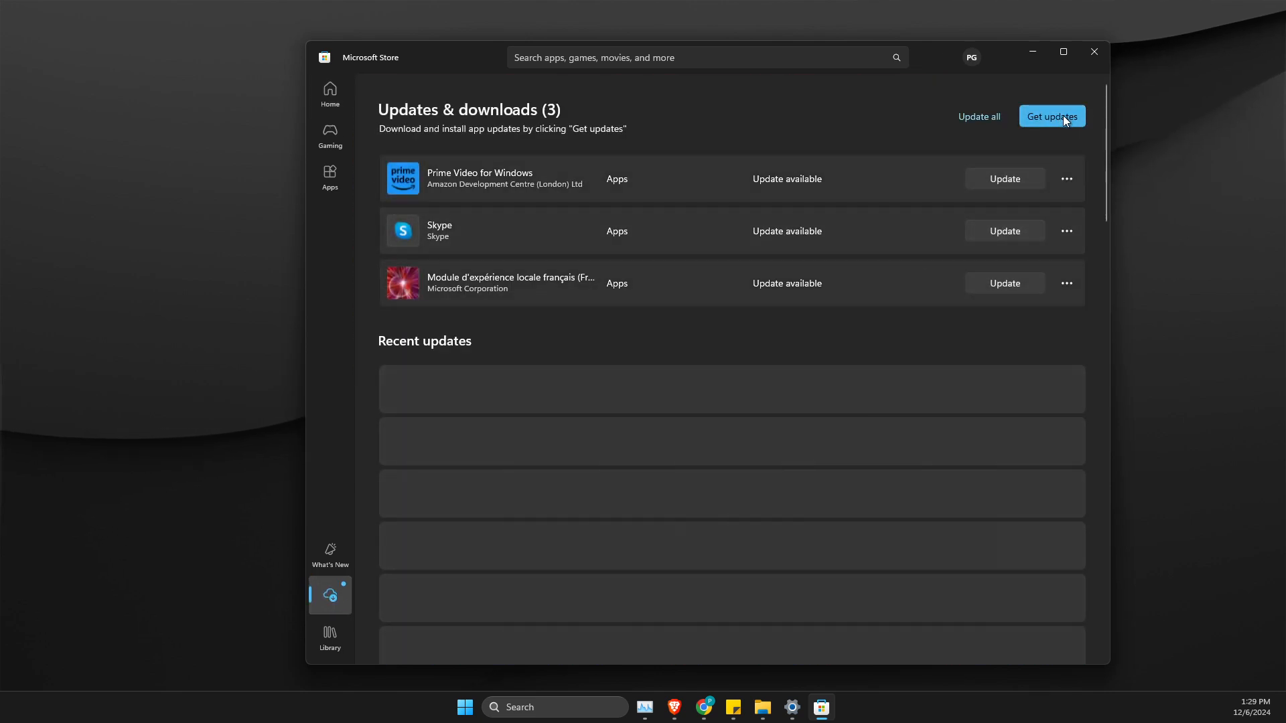
{"action": "scroll", "coordinate": [569, 429], "scroll_direction": "down", "scroll_amount": 3}
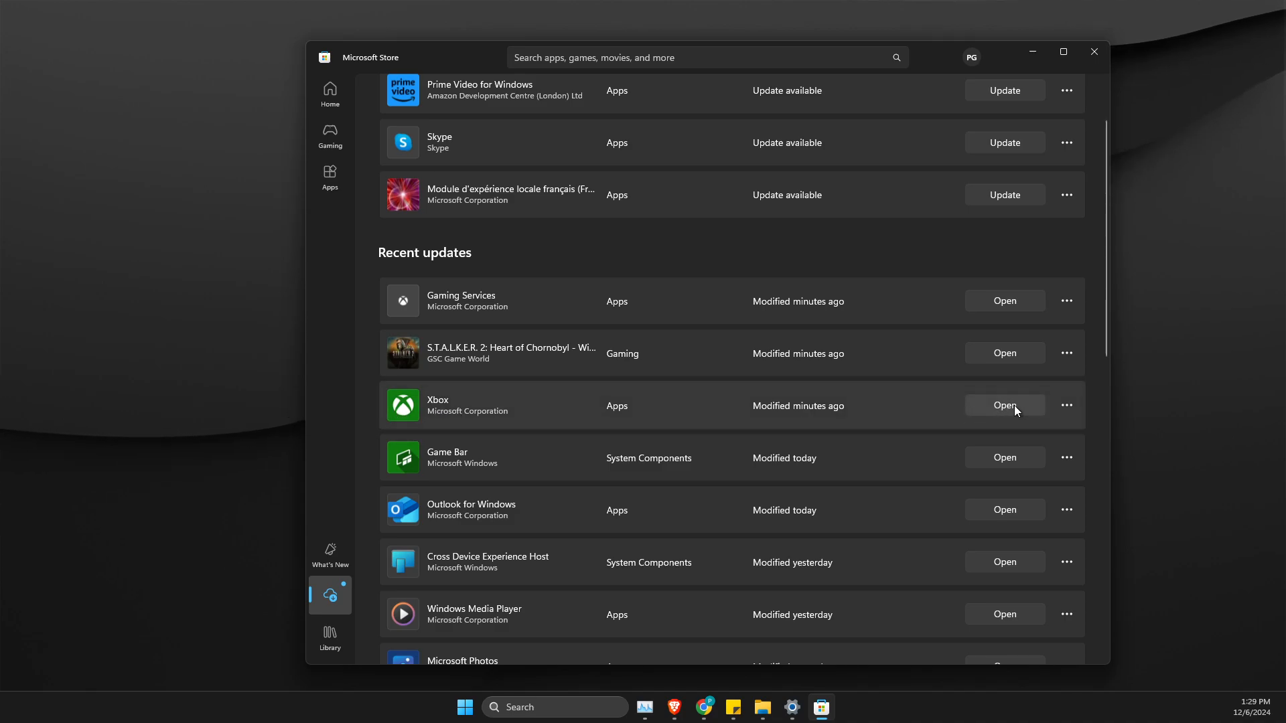
{"action": "scroll", "coordinate": [1007, 404], "scroll_direction": "down", "scroll_amount": 2}
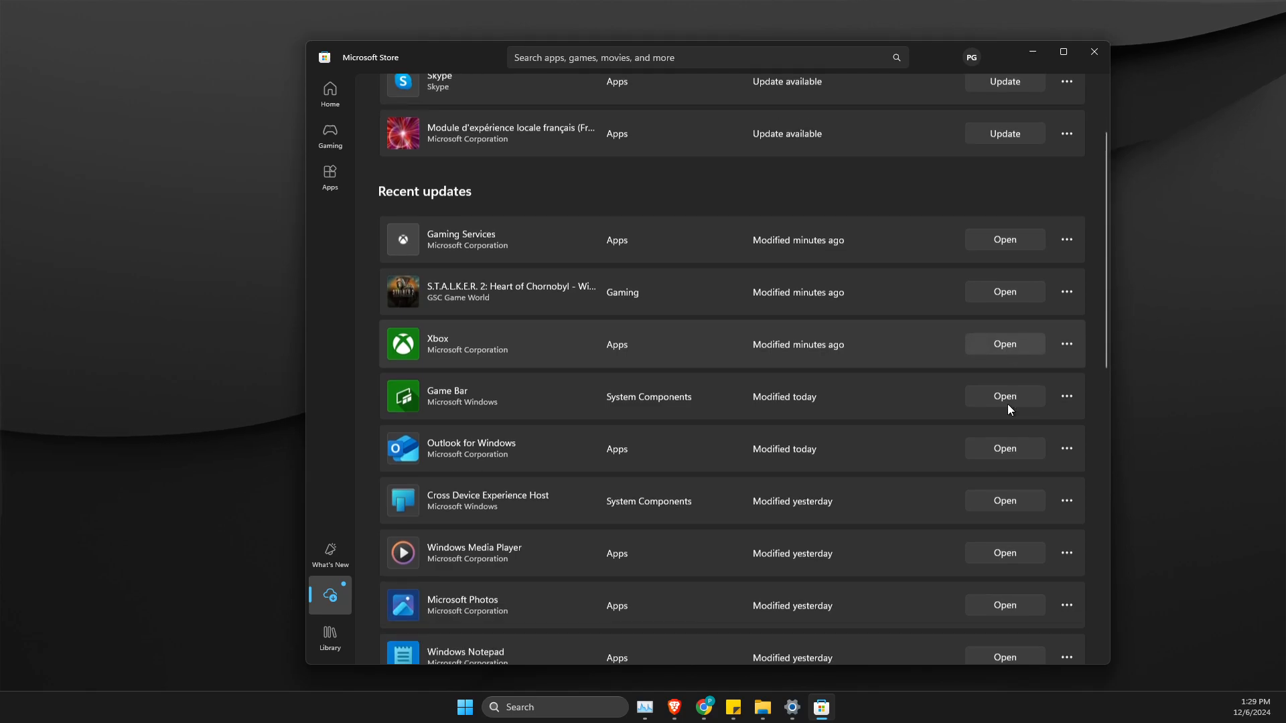
{"action": "scroll", "coordinate": [1006, 404], "scroll_direction": "up", "scroll_amount": 5}
- Search the store for "xbox app", view the Xbox app's page and minimize the store
{"action": "left_click", "coordinate": [571, 59]}
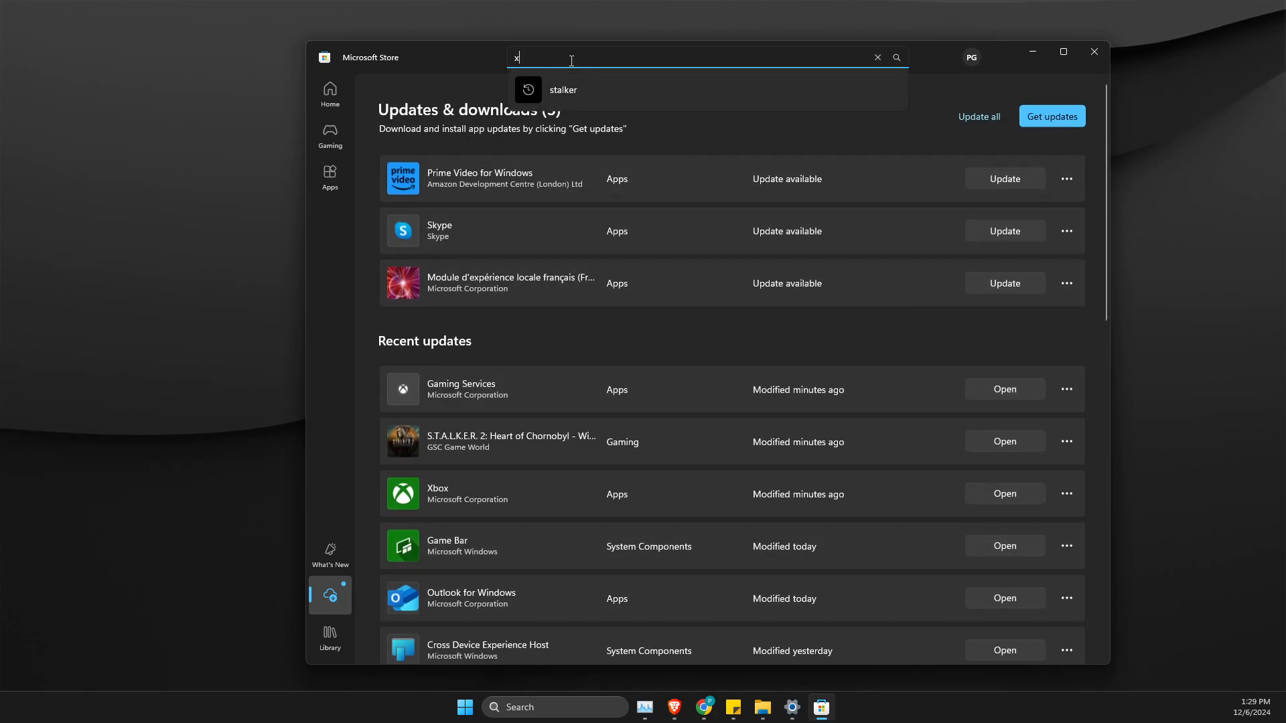
{"action": "type", "text": "xbox app"}
{"action": "key", "text": "Return"}
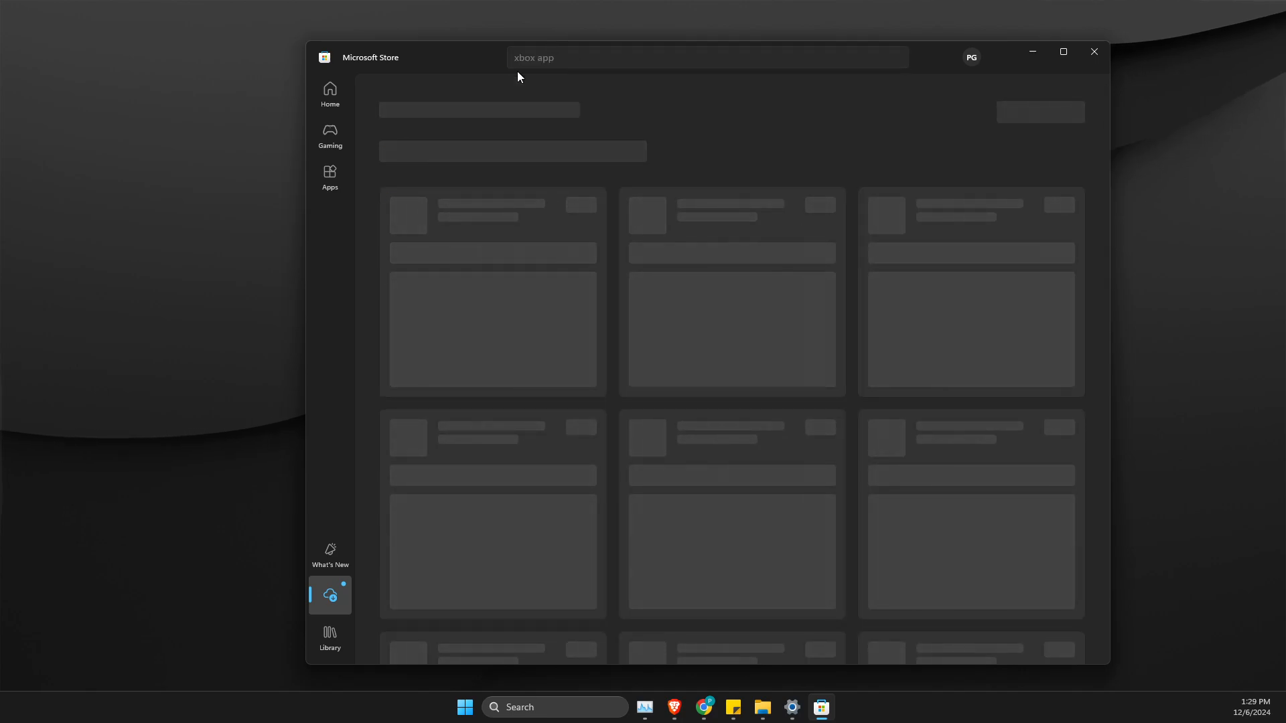
{"action": "left_click", "coordinate": [411, 219]}
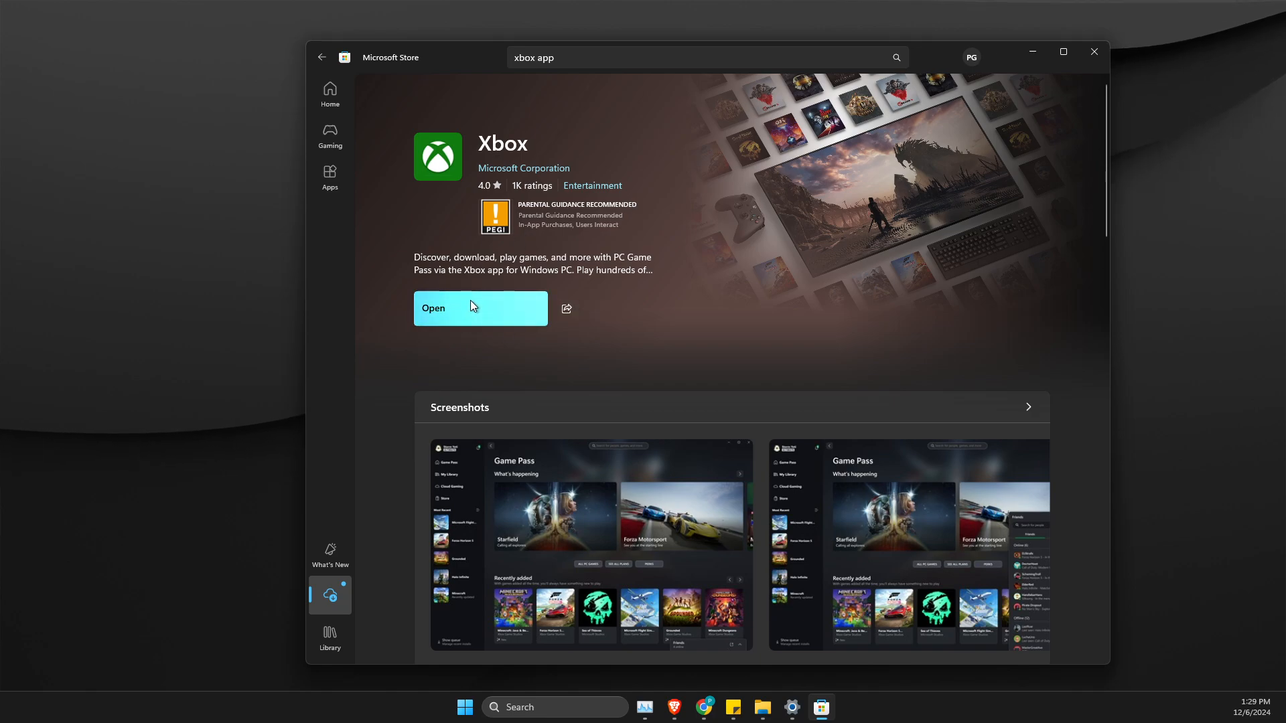
{"action": "left_click", "coordinate": [1030, 53]}
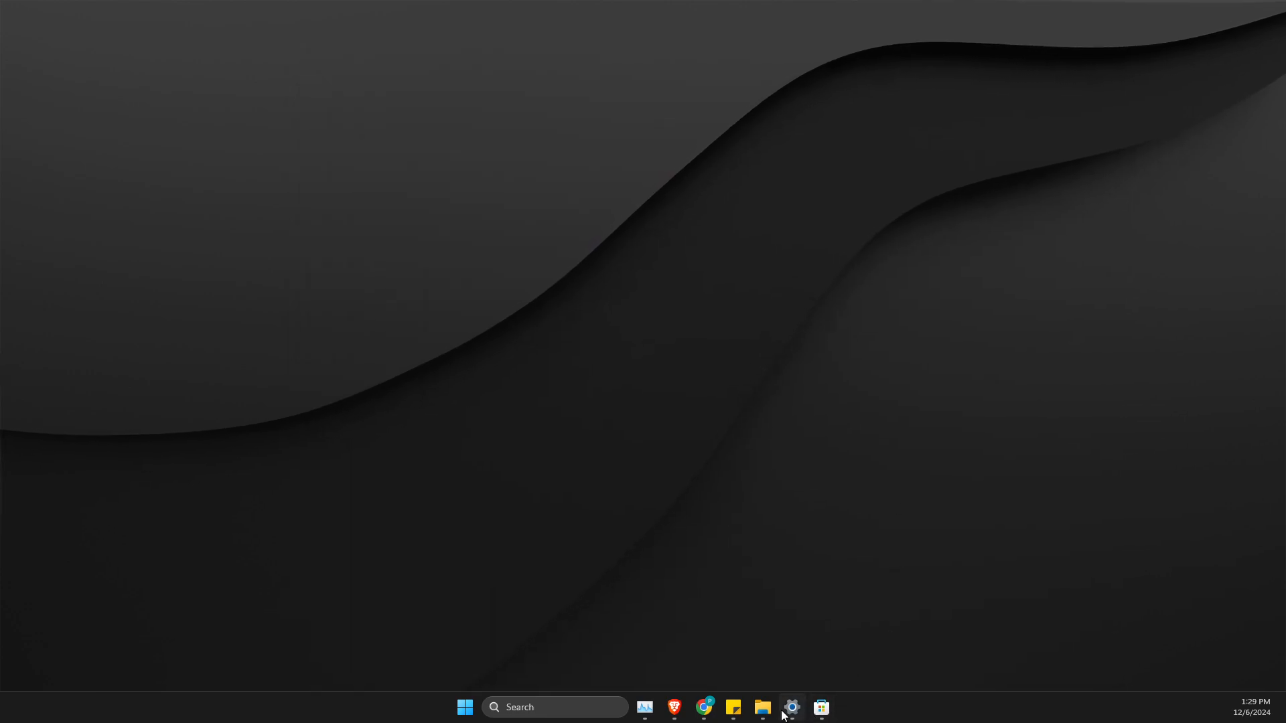
- Find the Microsoft Store through Windows search, open its app settings and repair it
{"action": "left_click", "coordinate": [536, 708]}
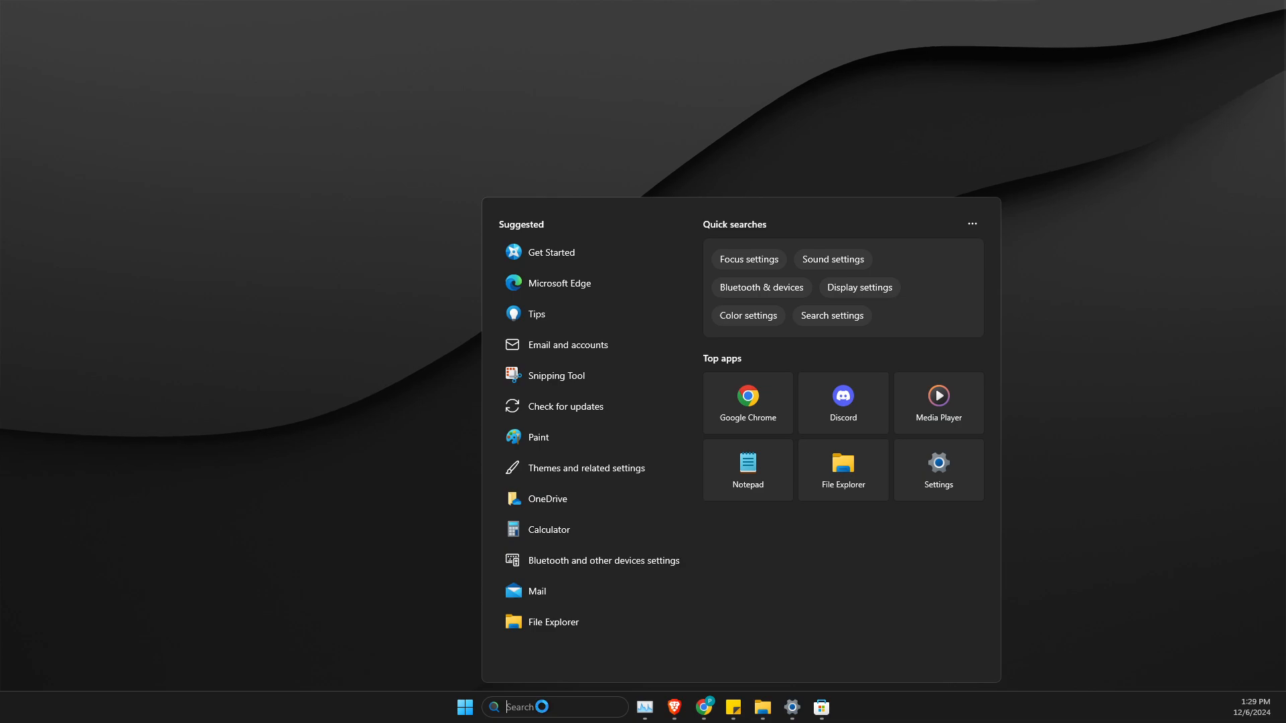
{"action": "type", "text": "micro"}
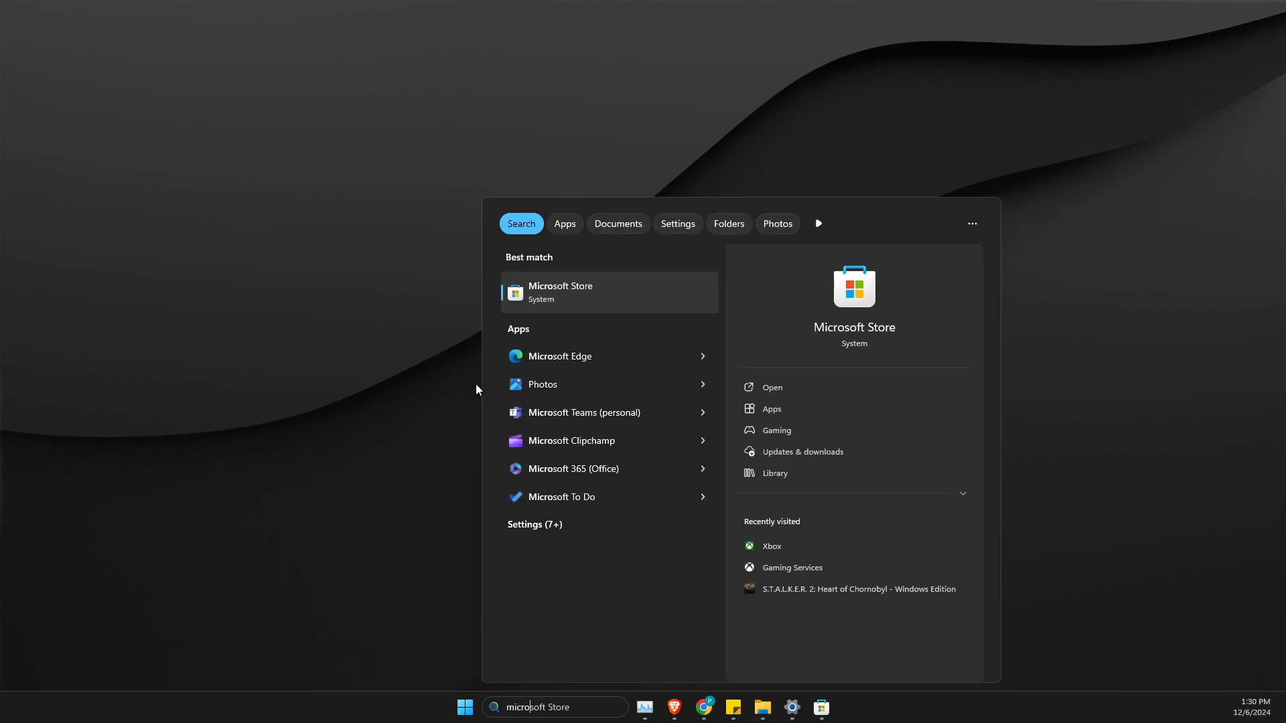
{"action": "right_click", "coordinate": [545, 294]}
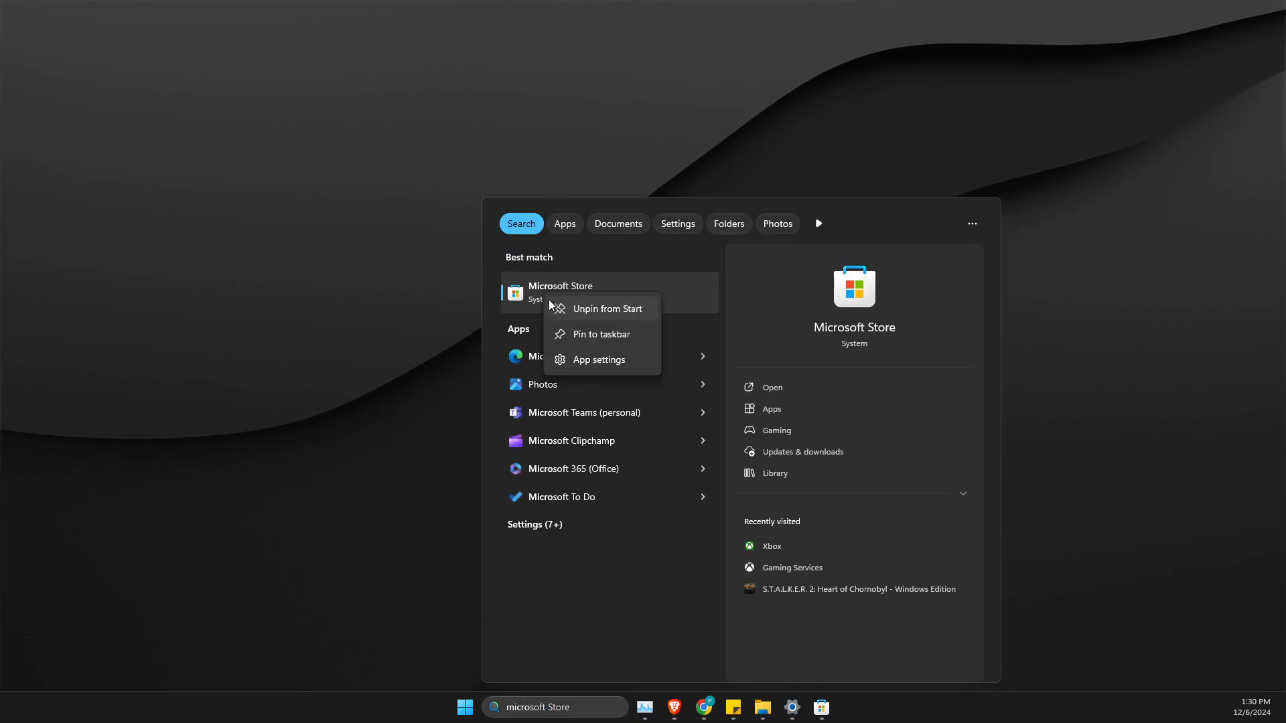
{"action": "left_click", "coordinate": [592, 365]}
{"action": "scroll", "coordinate": [680, 479], "scroll_direction": "down", "scroll_amount": 3}
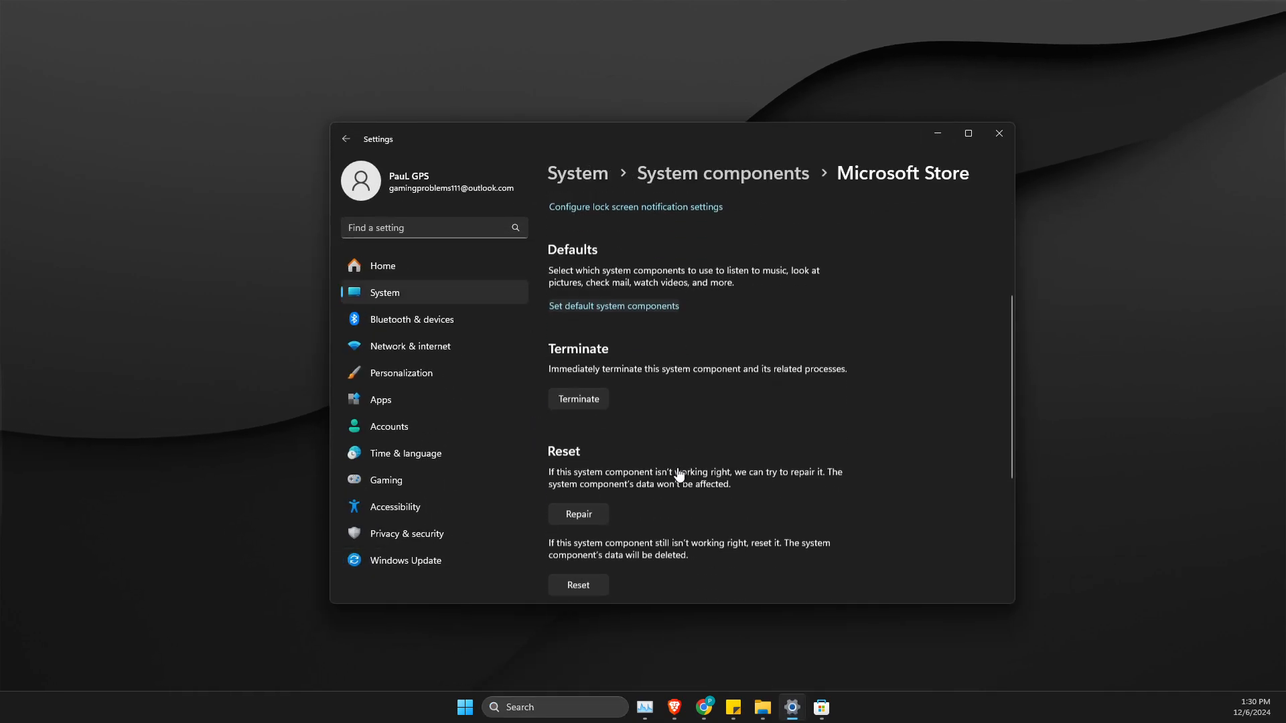
{"action": "scroll", "coordinate": [679, 474], "scroll_direction": "down", "scroll_amount": 3}
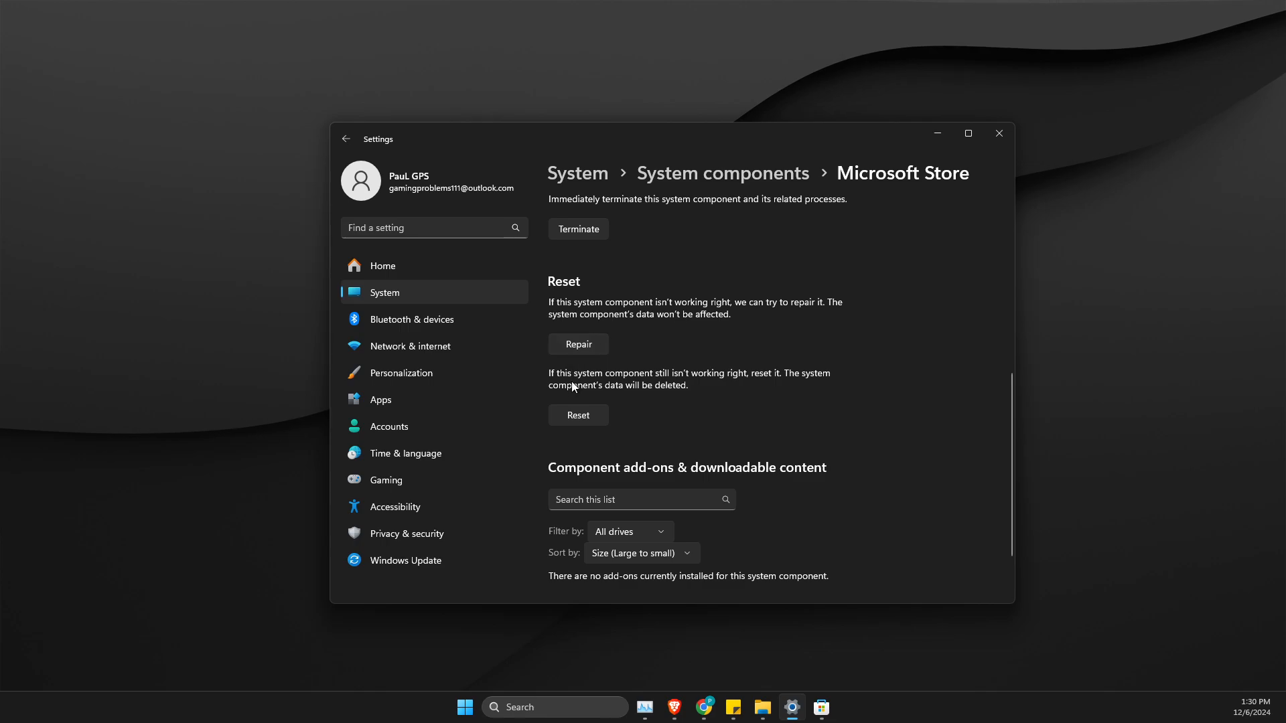
{"action": "left_click", "coordinate": [578, 344]}
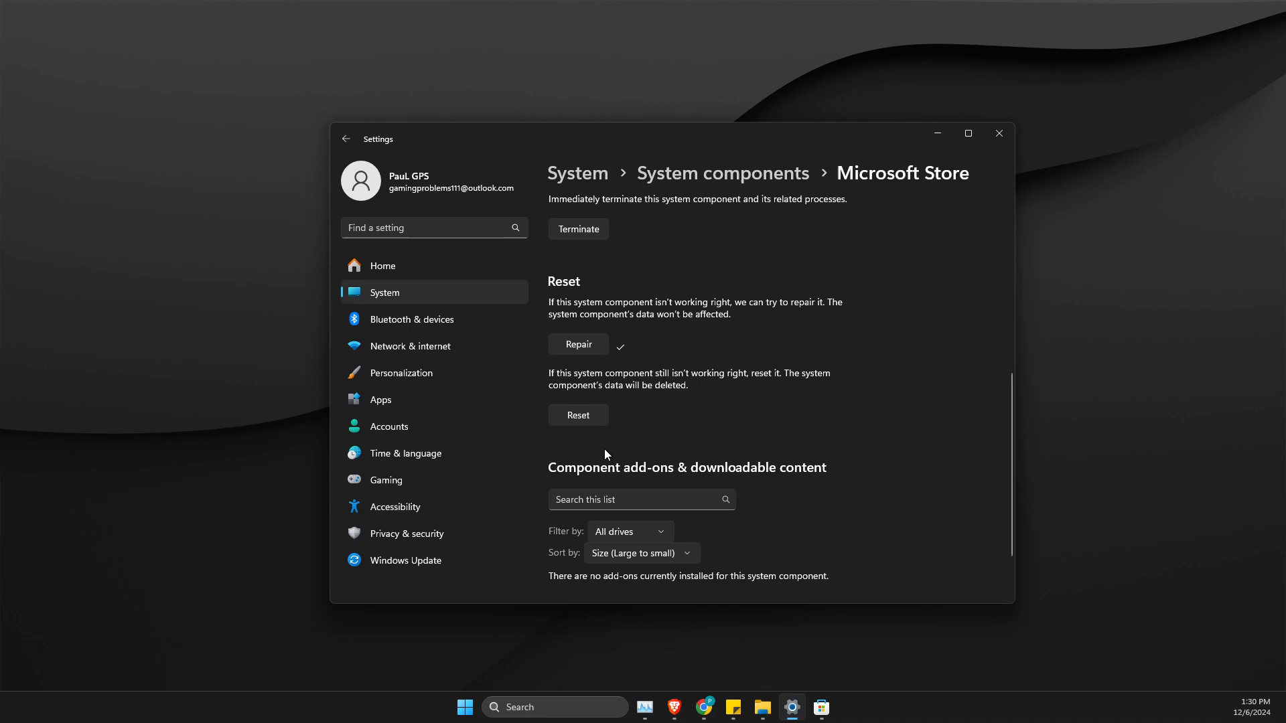
- Reset the Microsoft Store component and close the settings window
{"action": "left_click", "coordinate": [585, 423]}
{"action": "left_click", "coordinate": [621, 381]}
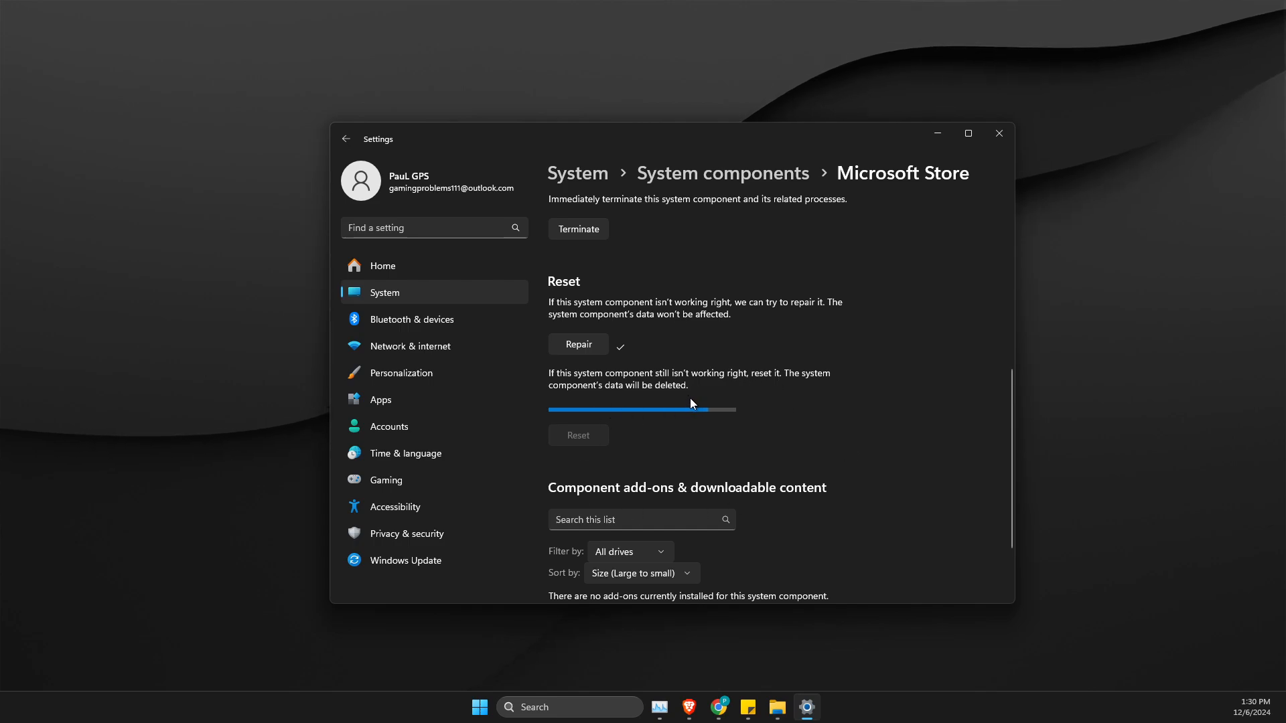
{"action": "left_click", "coordinate": [1004, 134]}
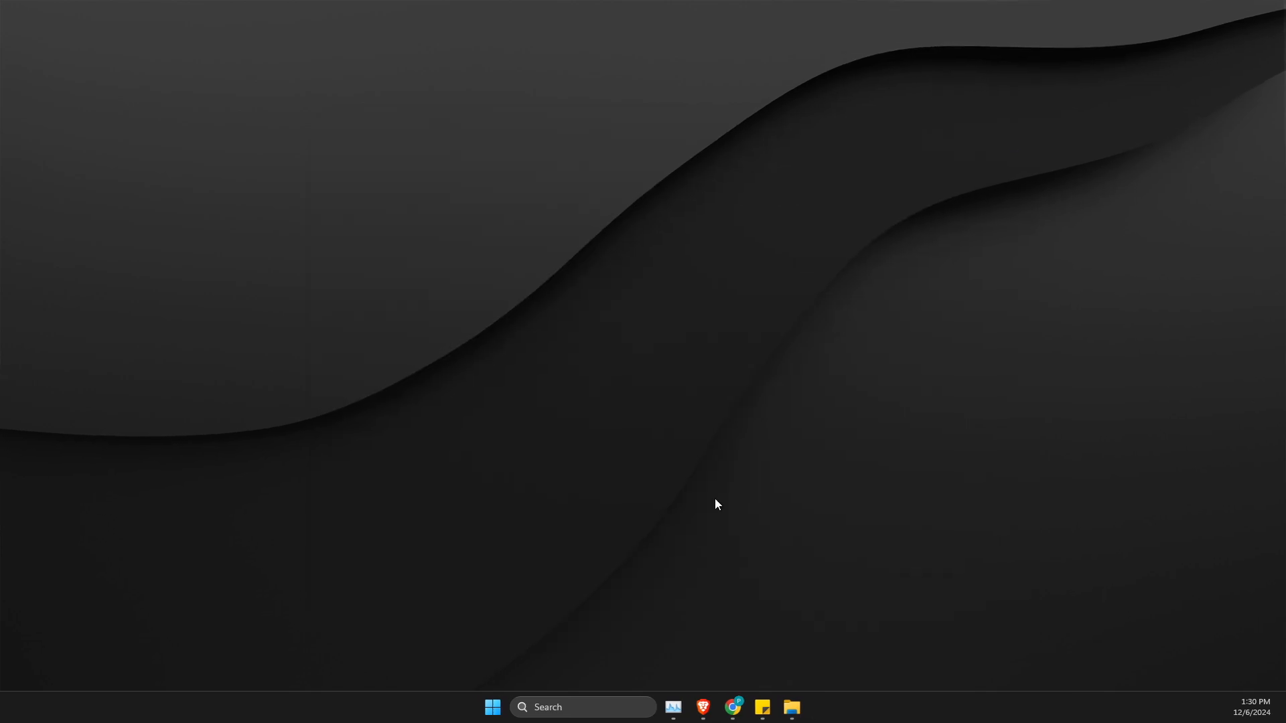
- Find the Xbox app through Windows search, open its app settings, and repair and reset it
{"action": "left_click", "coordinate": [592, 694]}
{"action": "type", "text": "xbox"}
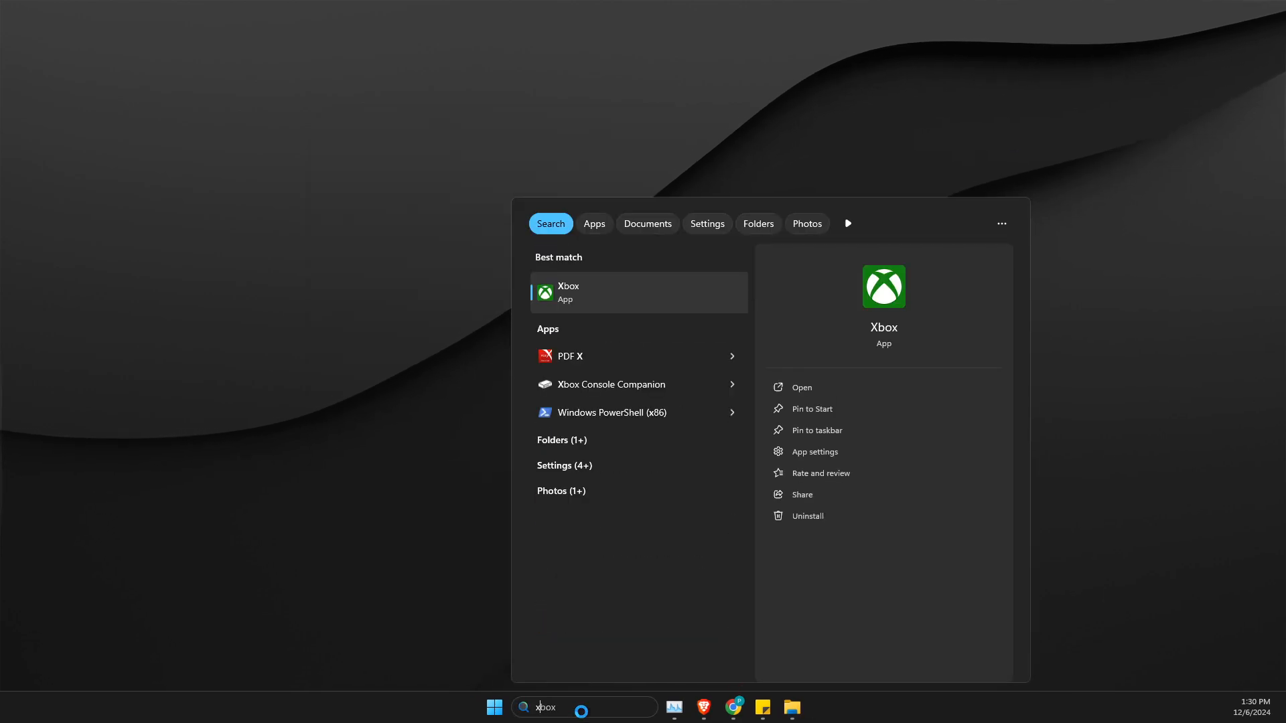
{"action": "right_click", "coordinate": [585, 300]}
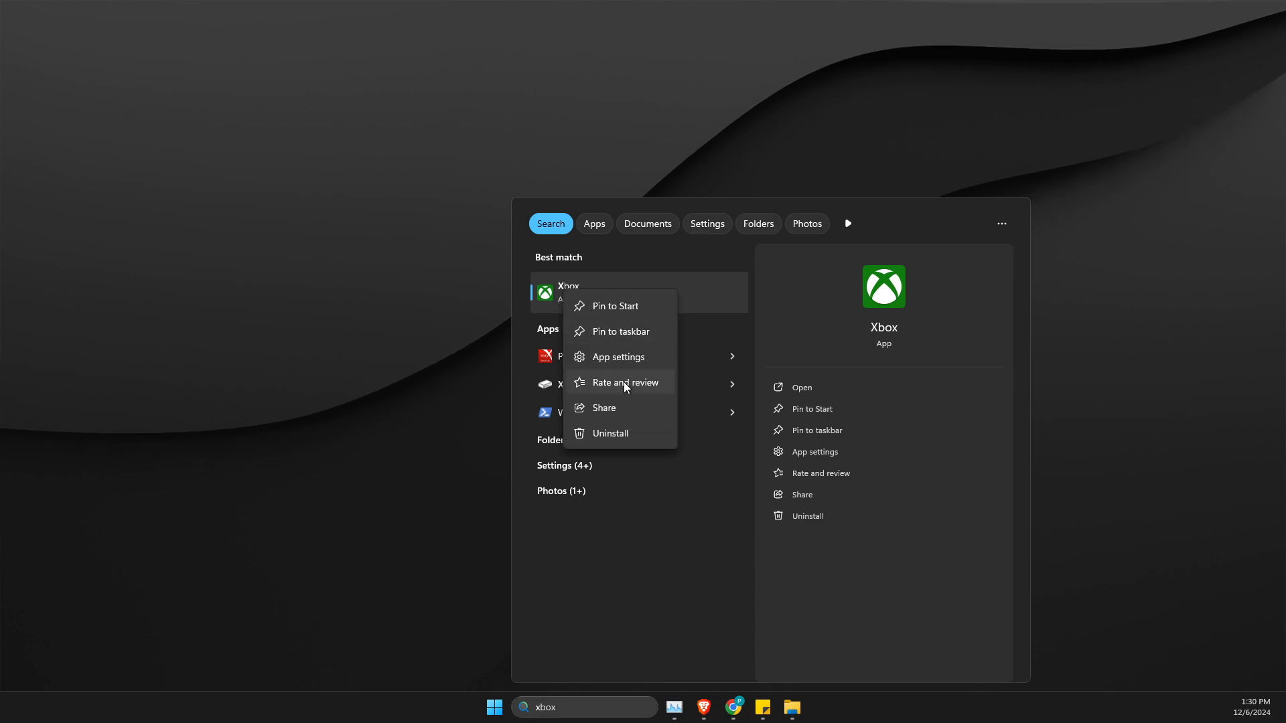
{"action": "left_click", "coordinate": [617, 363]}
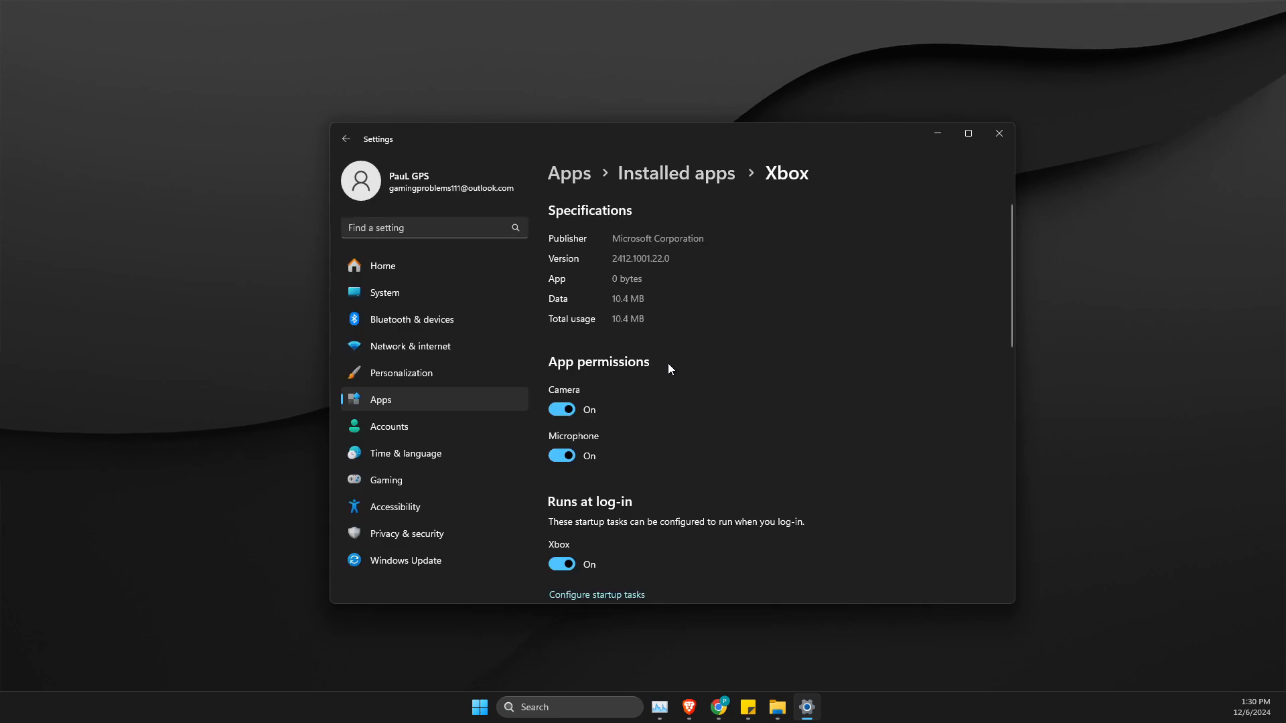
{"action": "scroll", "coordinate": [671, 367], "scroll_direction": "down", "scroll_amount": 2}
{"action": "scroll", "coordinate": [669, 363], "scroll_direction": "down", "scroll_amount": 5}
{"action": "left_click", "coordinate": [575, 411]}
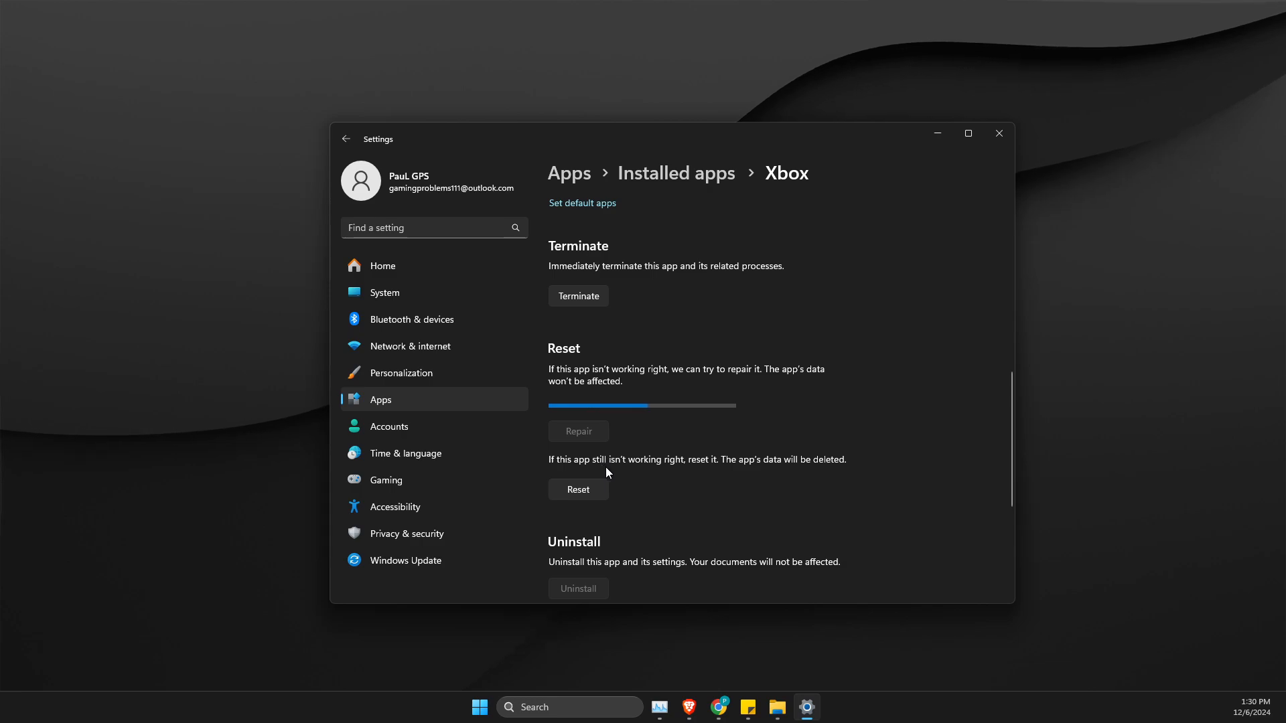
{"action": "left_click", "coordinate": [573, 469]}
{"action": "left_click", "coordinate": [638, 433]}
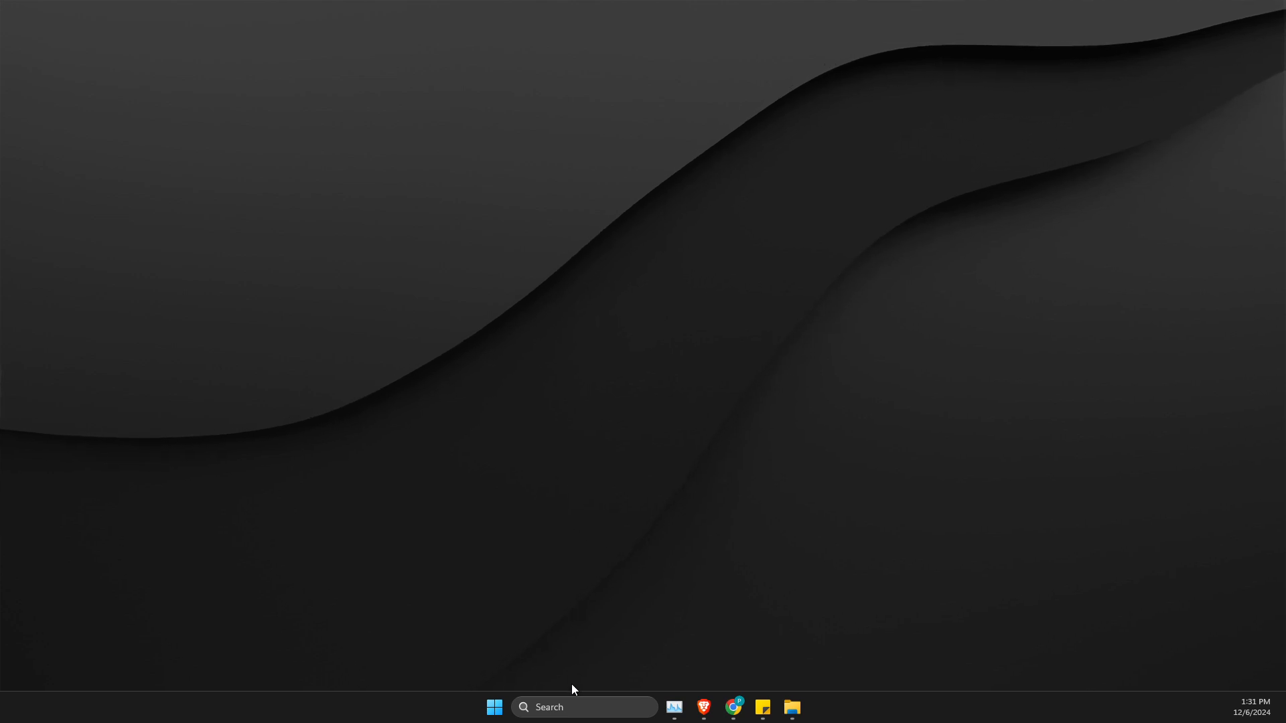
- Run the wsreset command to clear the Microsoft Store cache and close the store window
{"action": "left_click", "coordinate": [567, 708]}
{"action": "type", "text": "wsreset"}
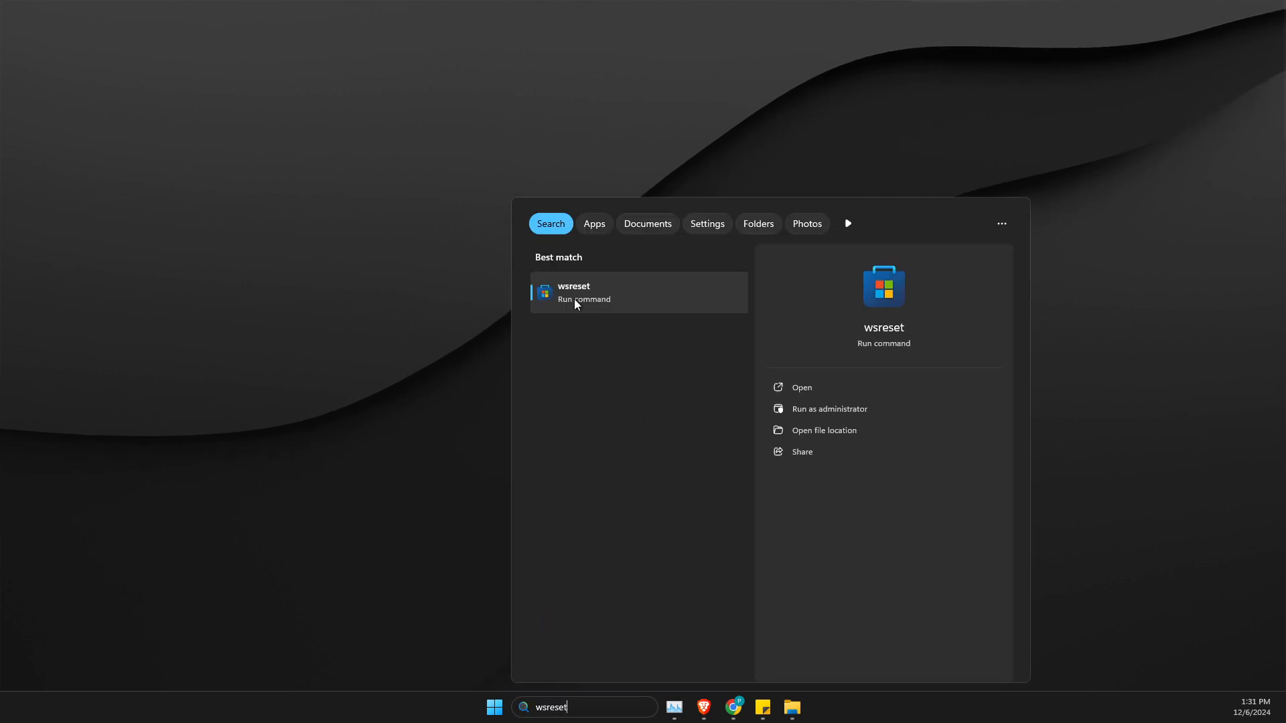
{"action": "left_click", "coordinate": [573, 299]}
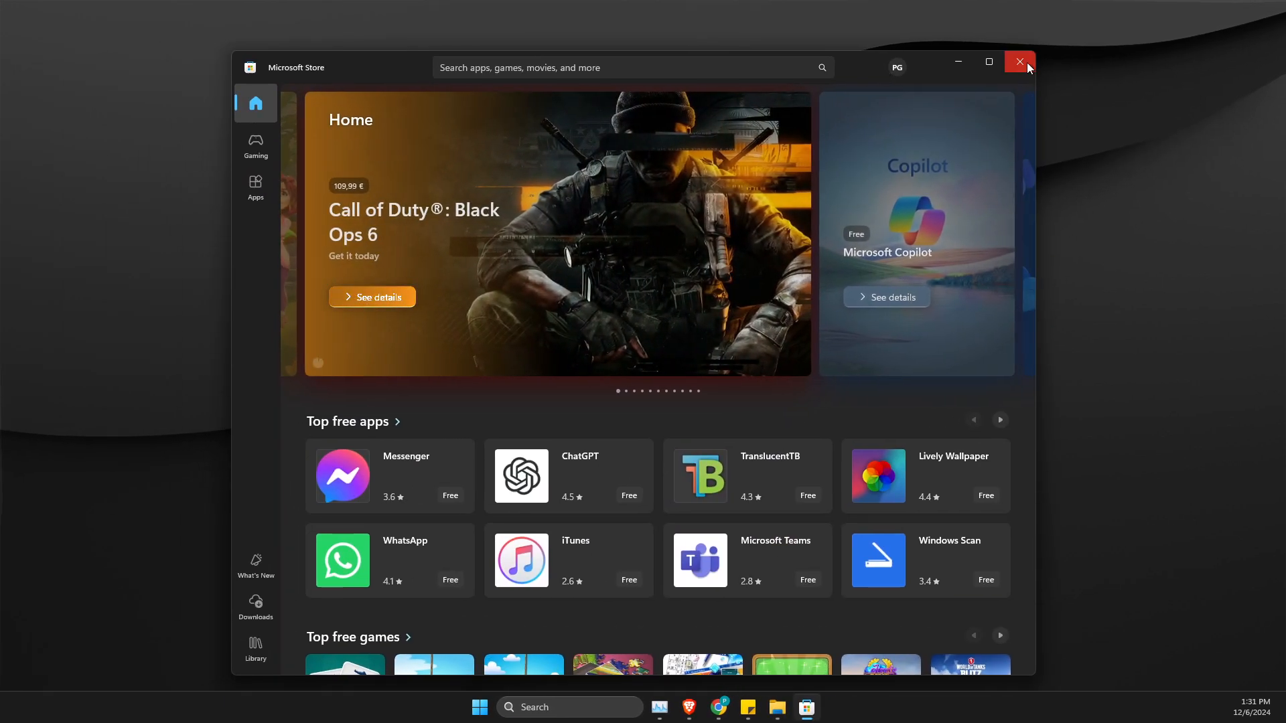
{"action": "left_click", "coordinate": [1027, 62]}
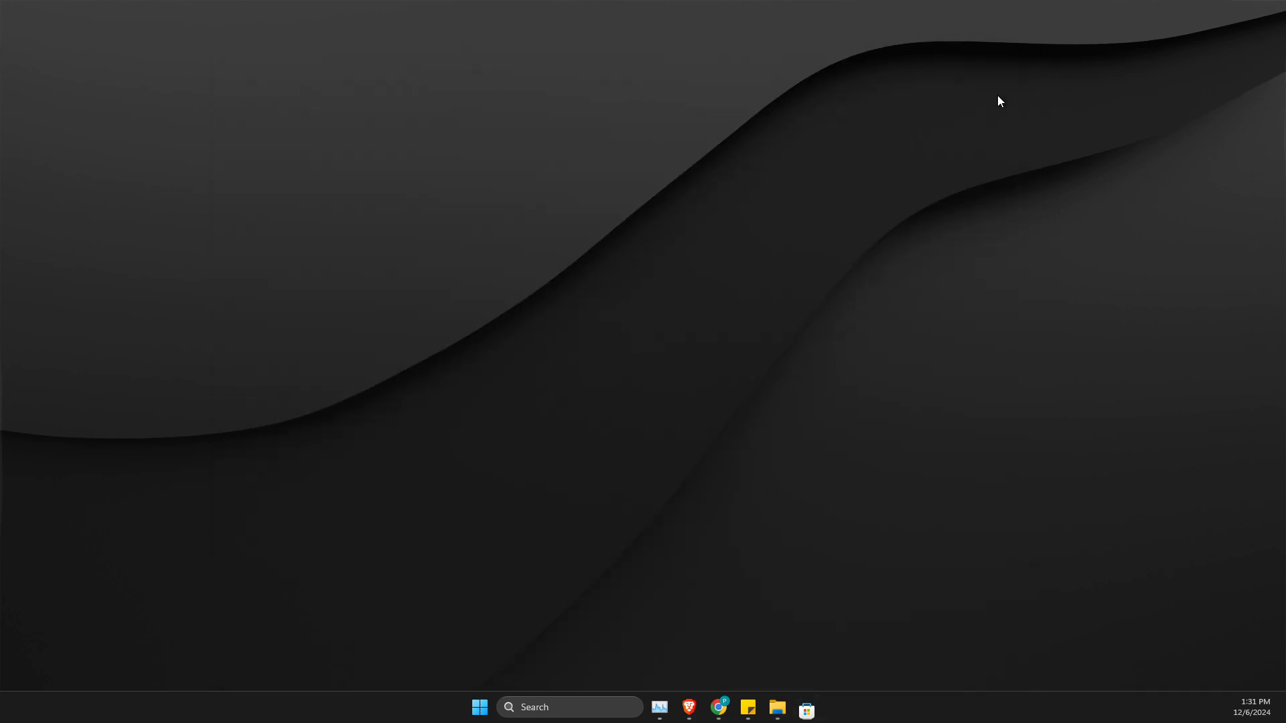
- Open the Windows Services console, jump to Xbox Accessory Management Service and maximize the window
{"action": "left_click", "coordinate": [572, 710]}
{"action": "type", "text": "se"}
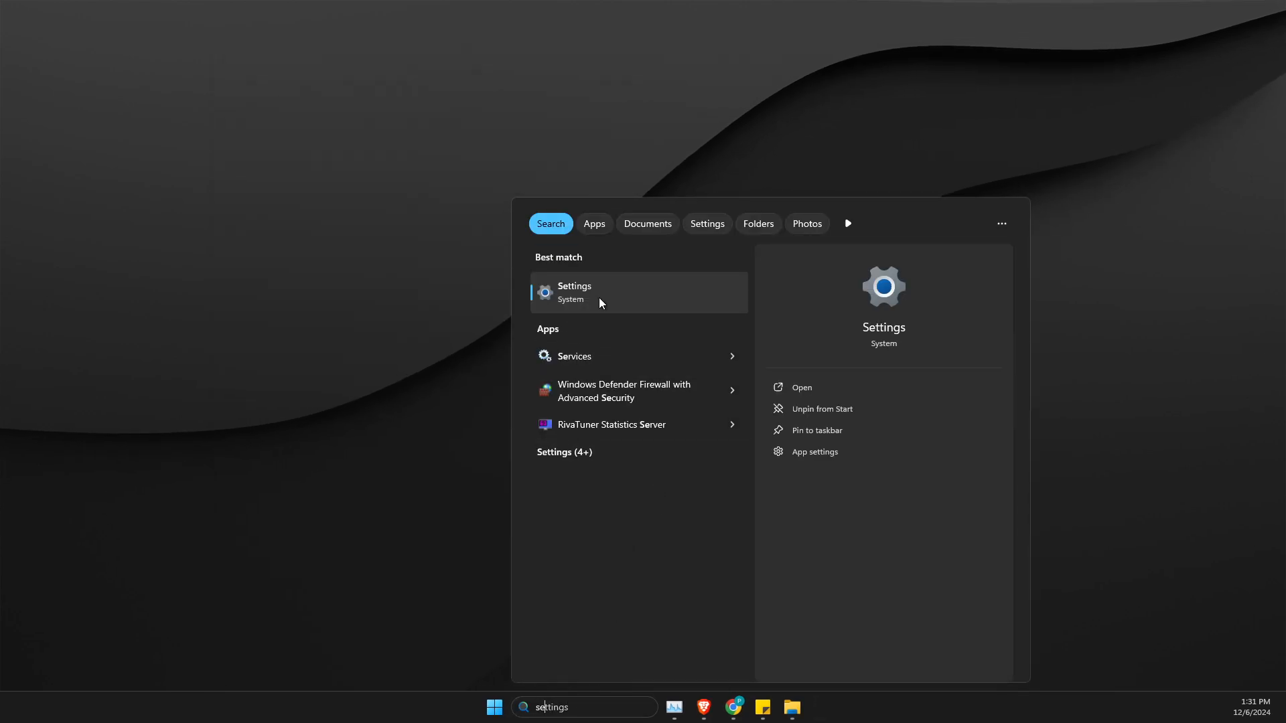
{"action": "type", "text": "rvices"}
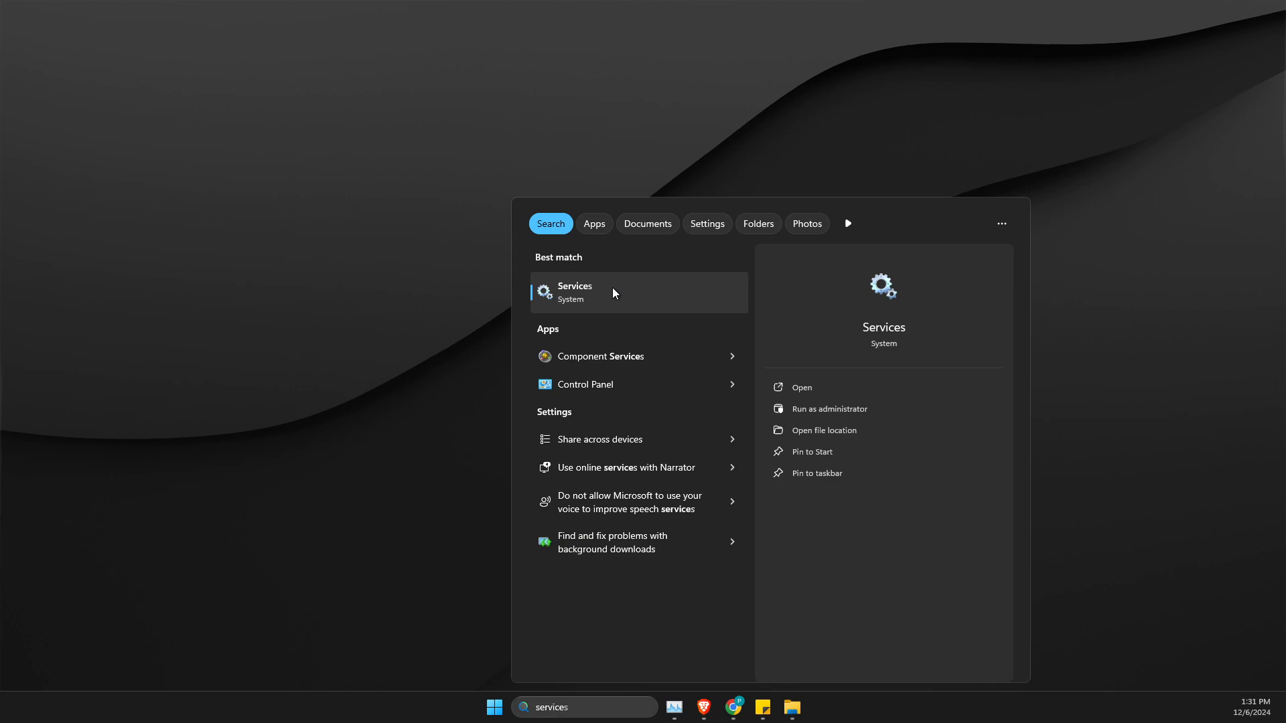
{"action": "left_click", "coordinate": [612, 289]}
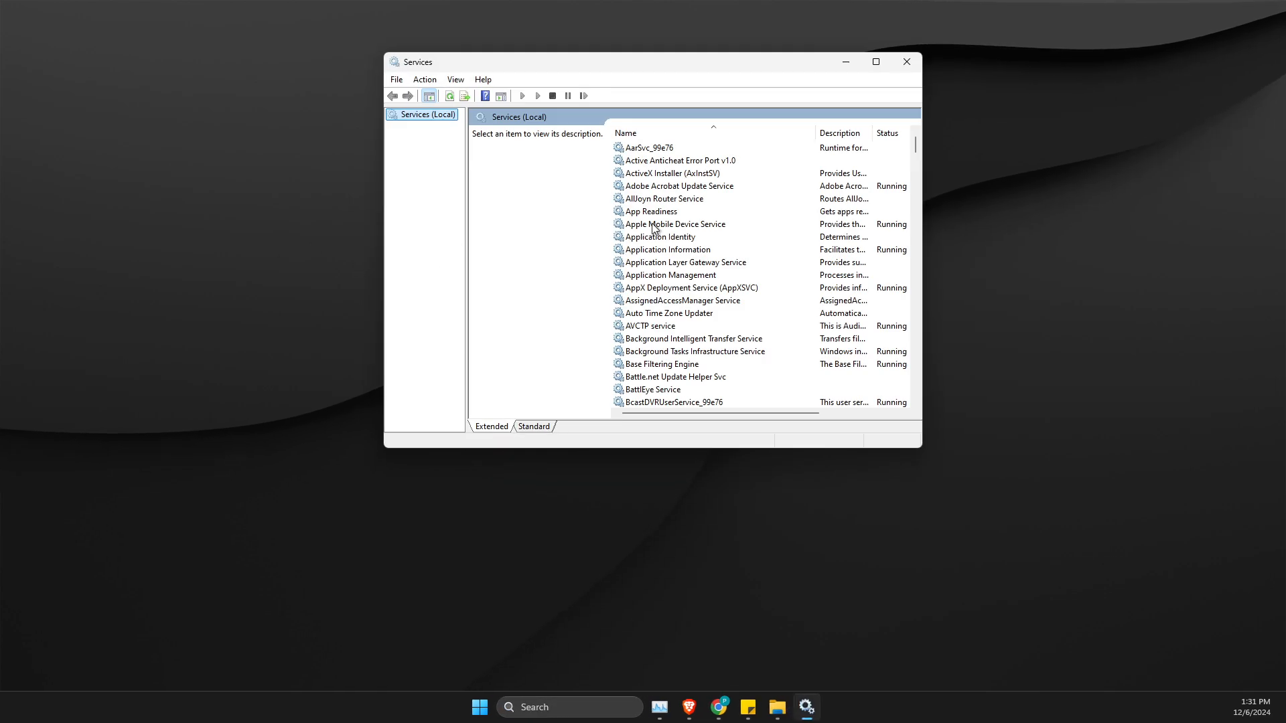
{"action": "left_click", "coordinate": [641, 225]}
{"action": "key", "text": "x"}
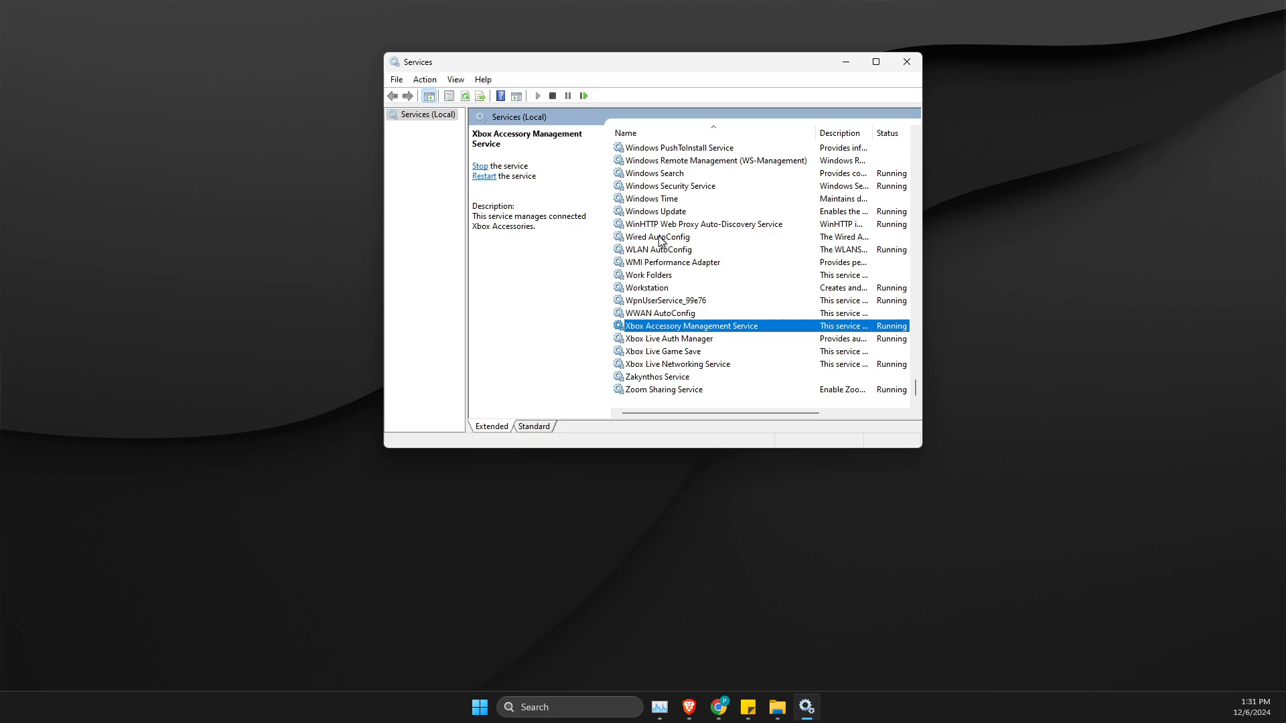
{"action": "left_click", "coordinate": [875, 62]}
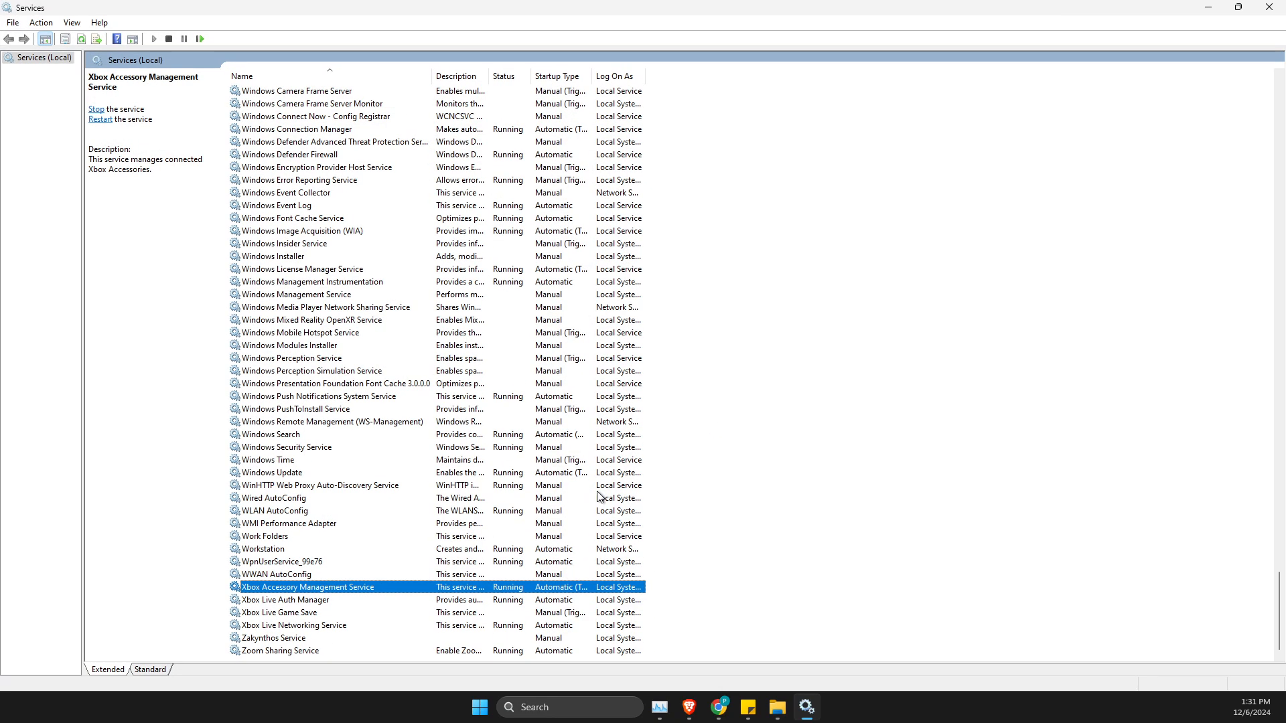
- Check the startup type of Xbox Accessory Management Service in its properties and close them without changes
{"action": "right_click", "coordinate": [292, 589]}
{"action": "left_click", "coordinate": [328, 556]}
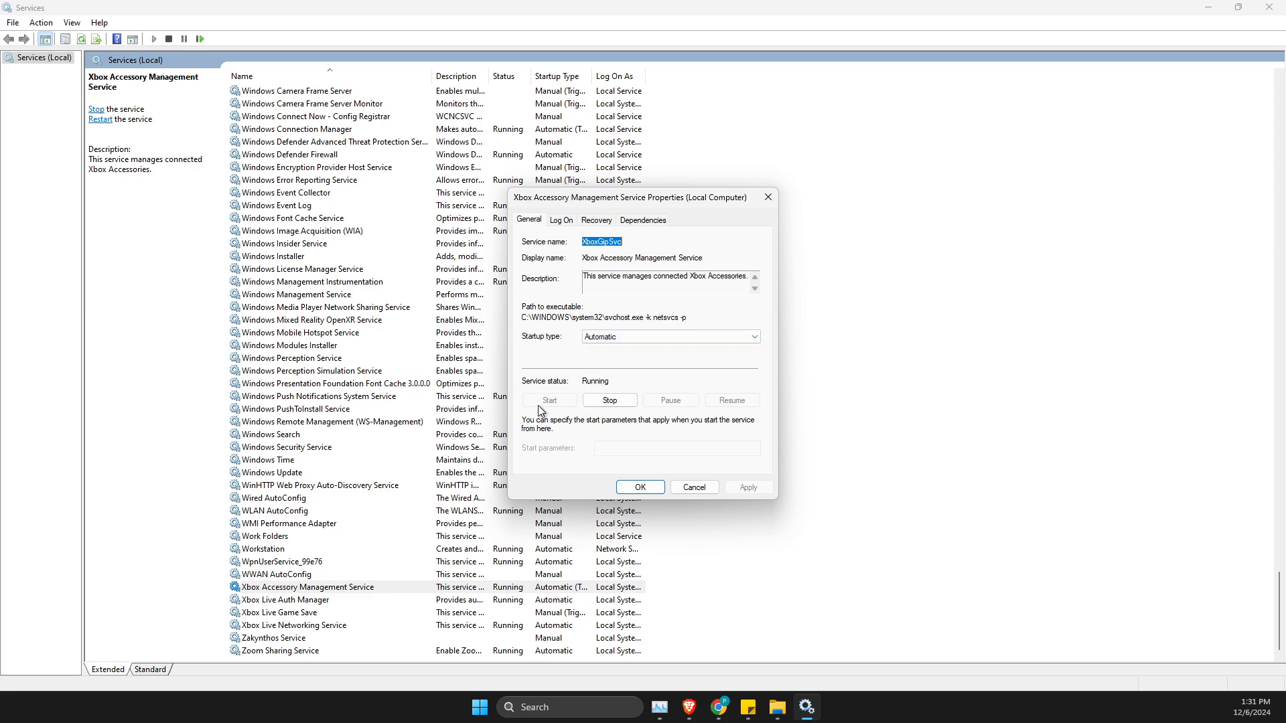
{"action": "left_click", "coordinate": [592, 338]}
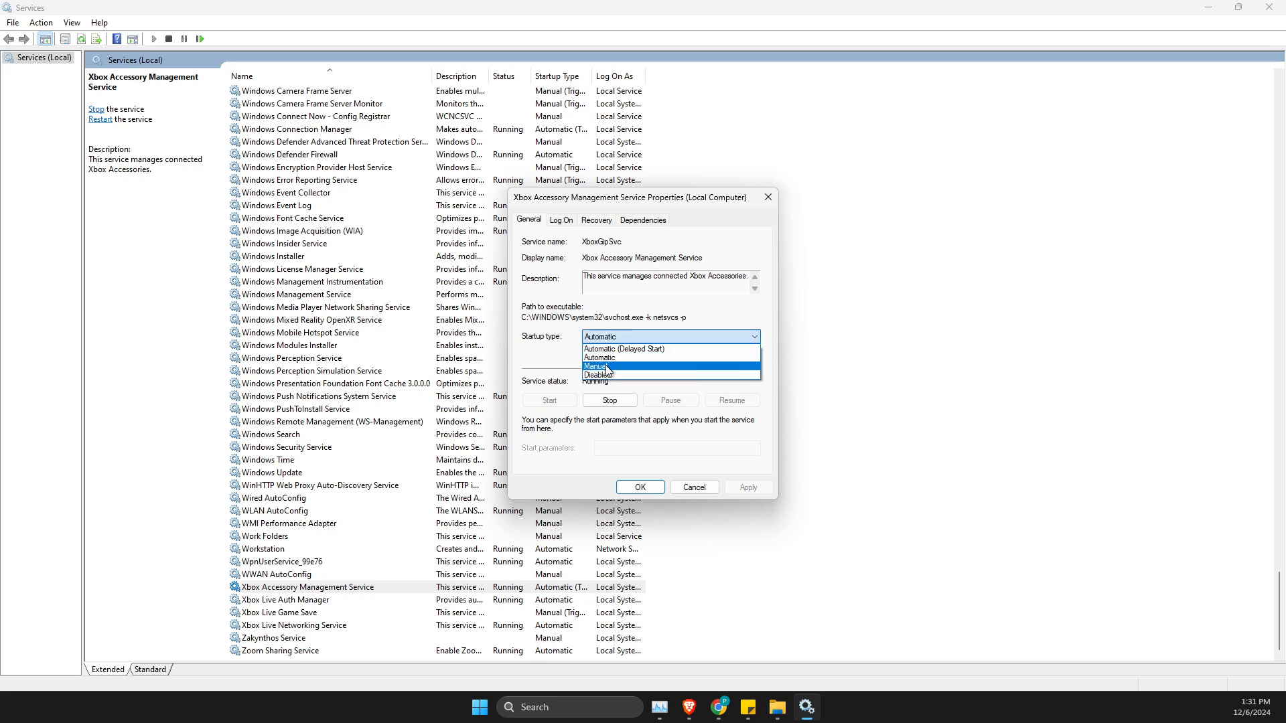
{"action": "left_click", "coordinate": [688, 486]}
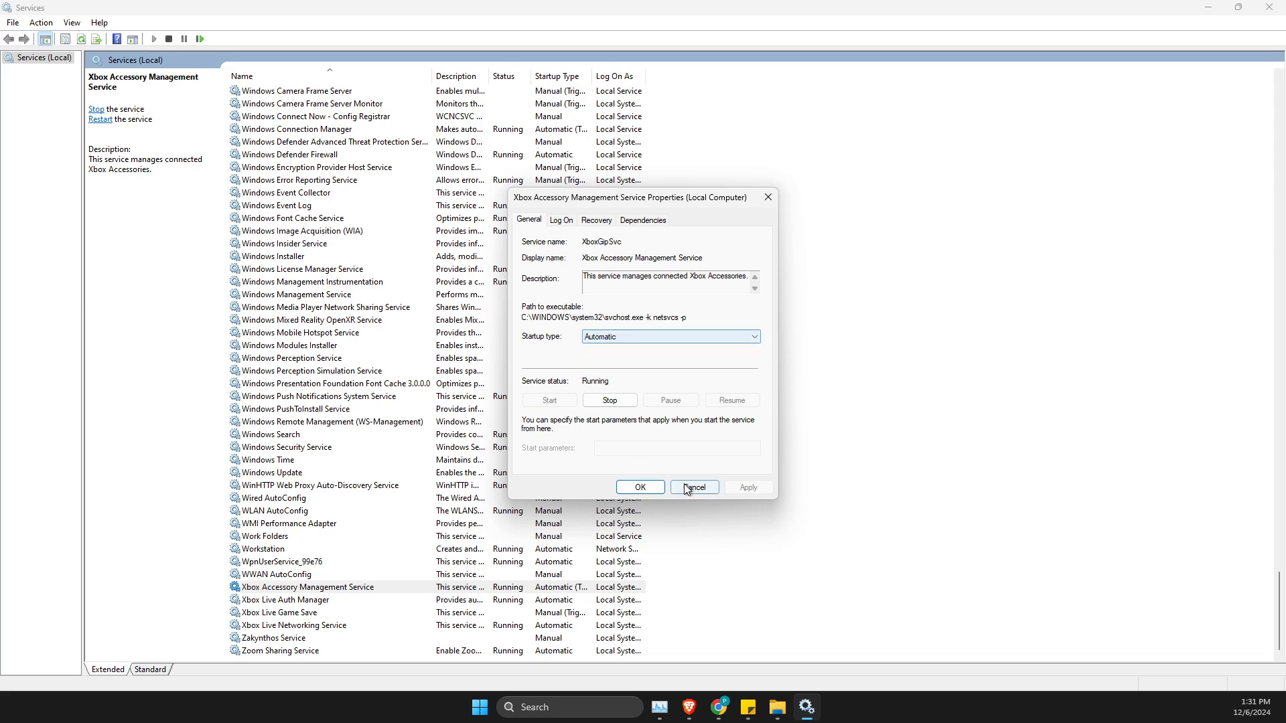
{"action": "left_click", "coordinate": [692, 489]}
- Review the startup type and status of Xbox Live Auth Manager in its properties, leaving them unchanged
{"action": "left_click", "coordinate": [275, 601]}
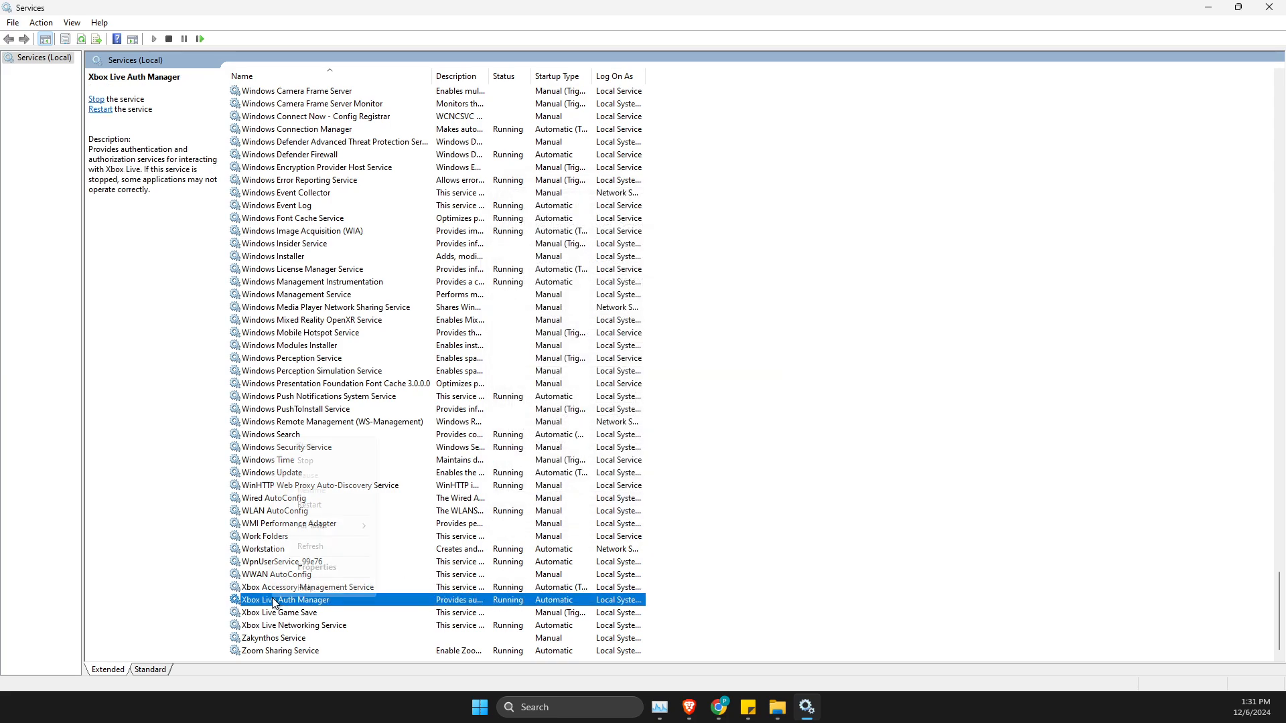
{"action": "right_click", "coordinate": [278, 600]}
{"action": "left_click", "coordinate": [317, 568]}
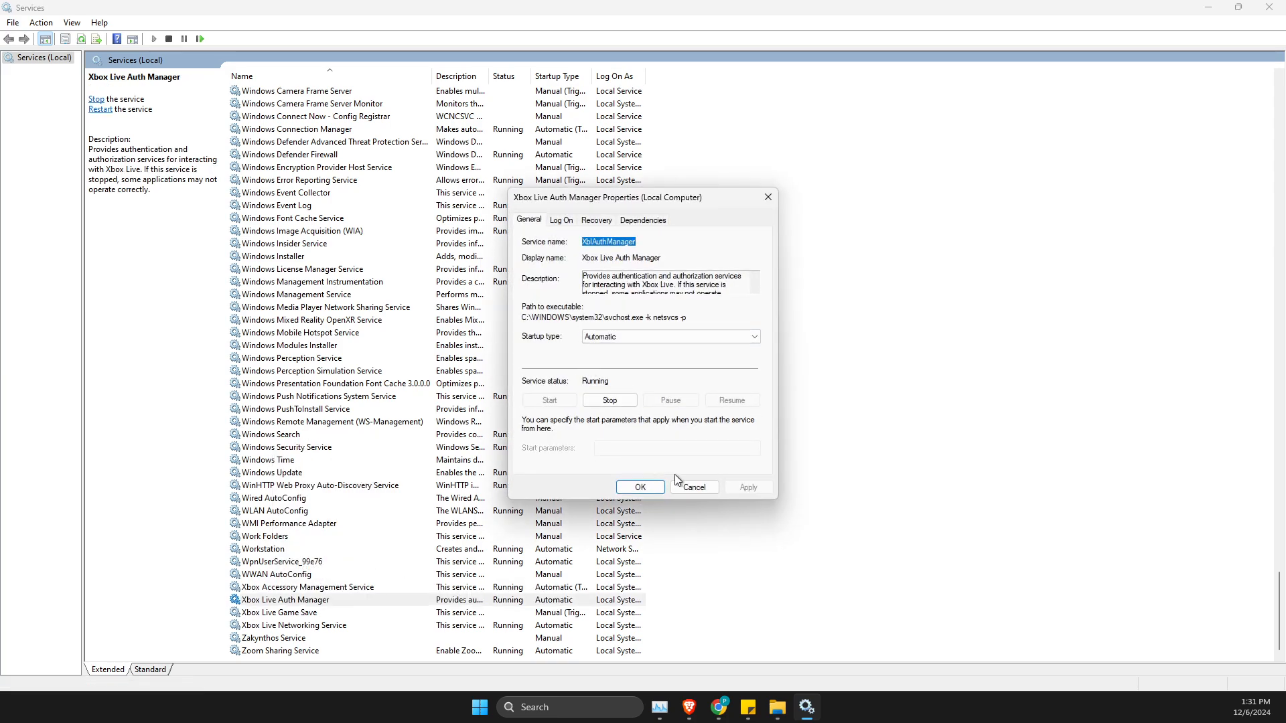
{"action": "left_click", "coordinate": [690, 486]}
- Set the Xbox Live Game Save service's startup type to Automatic, start the service and confirm its properties
{"action": "right_click", "coordinate": [258, 613]}
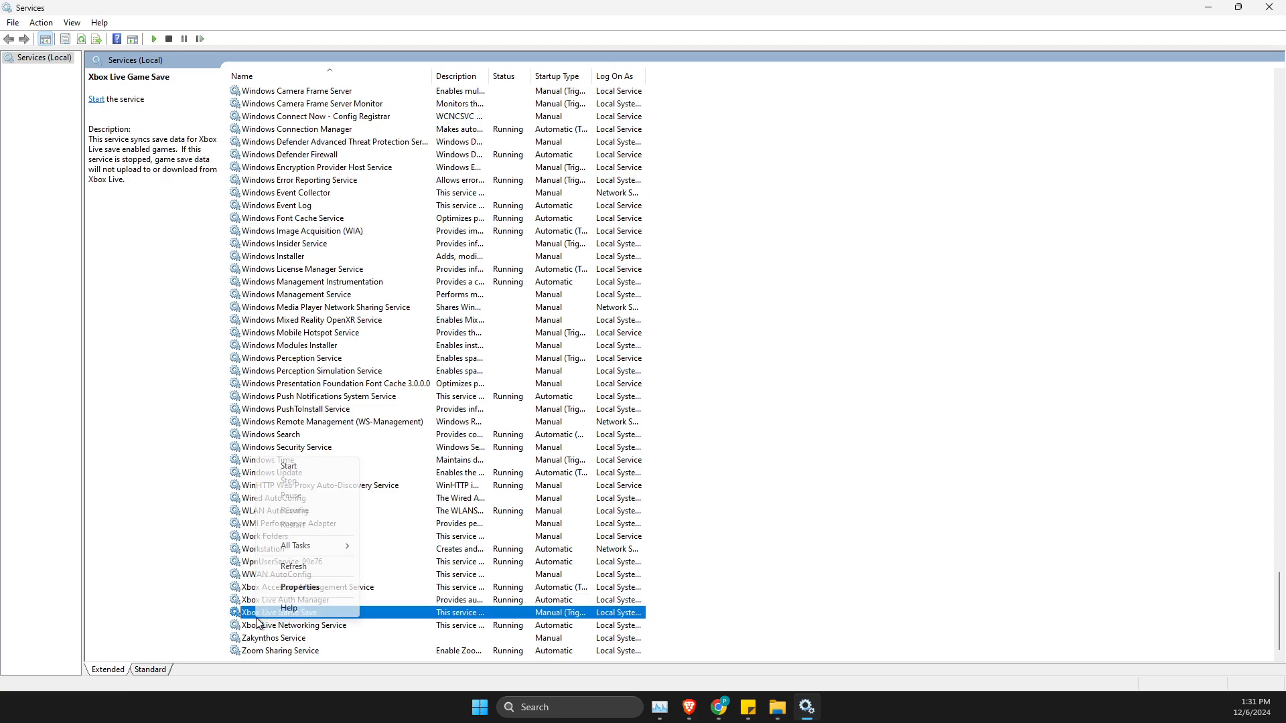
{"action": "left_click", "coordinate": [296, 587]}
{"action": "left_click", "coordinate": [611, 338]}
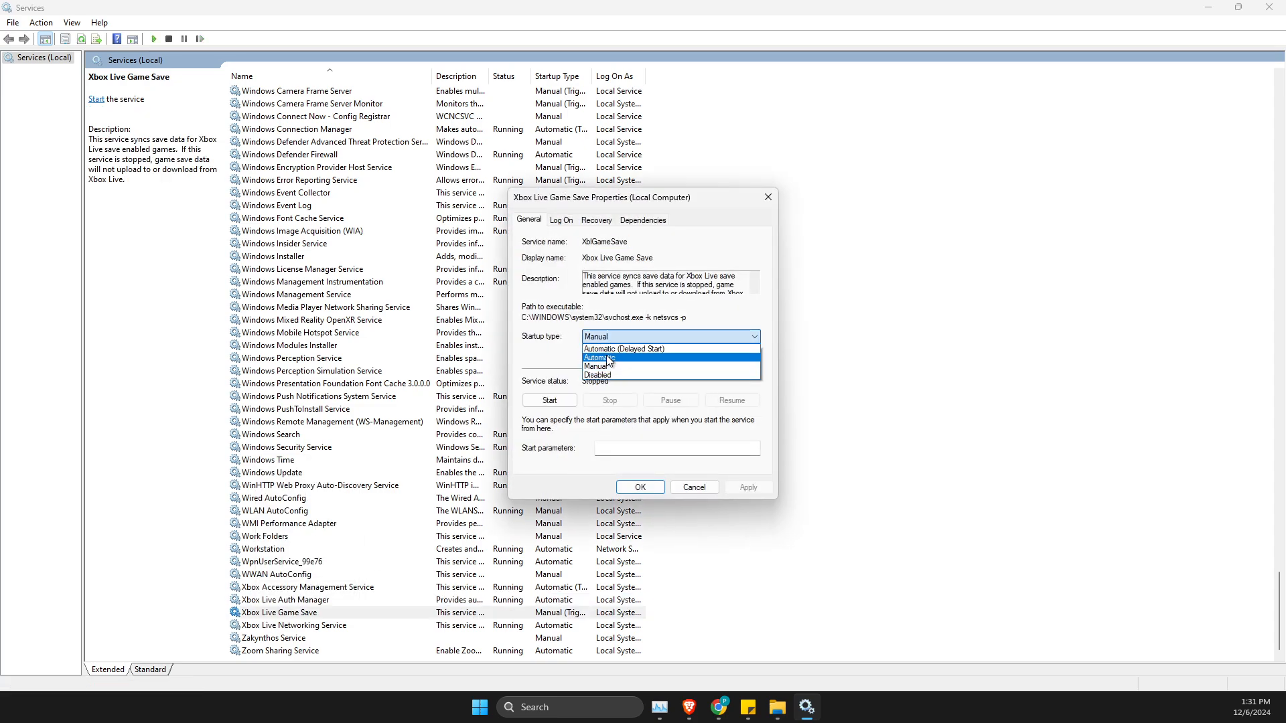
{"action": "left_click", "coordinate": [609, 358]}
{"action": "left_click", "coordinate": [553, 402]}
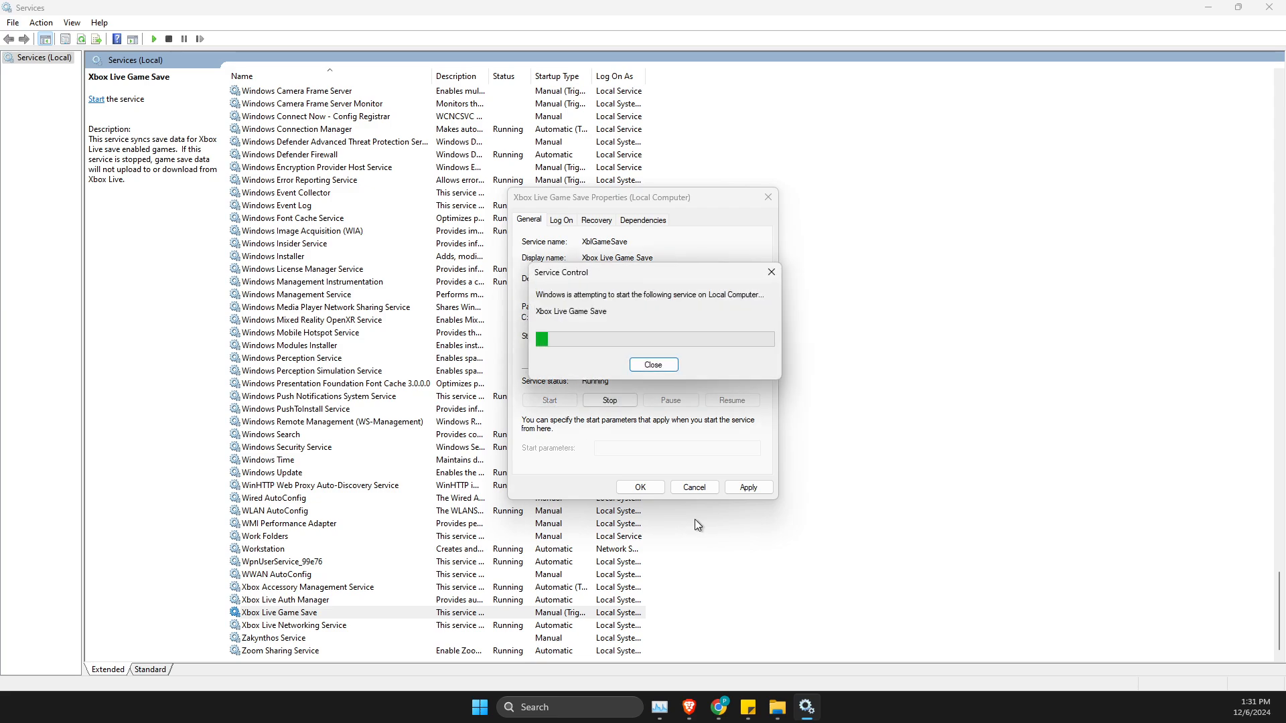
{"action": "left_click", "coordinate": [658, 488]}
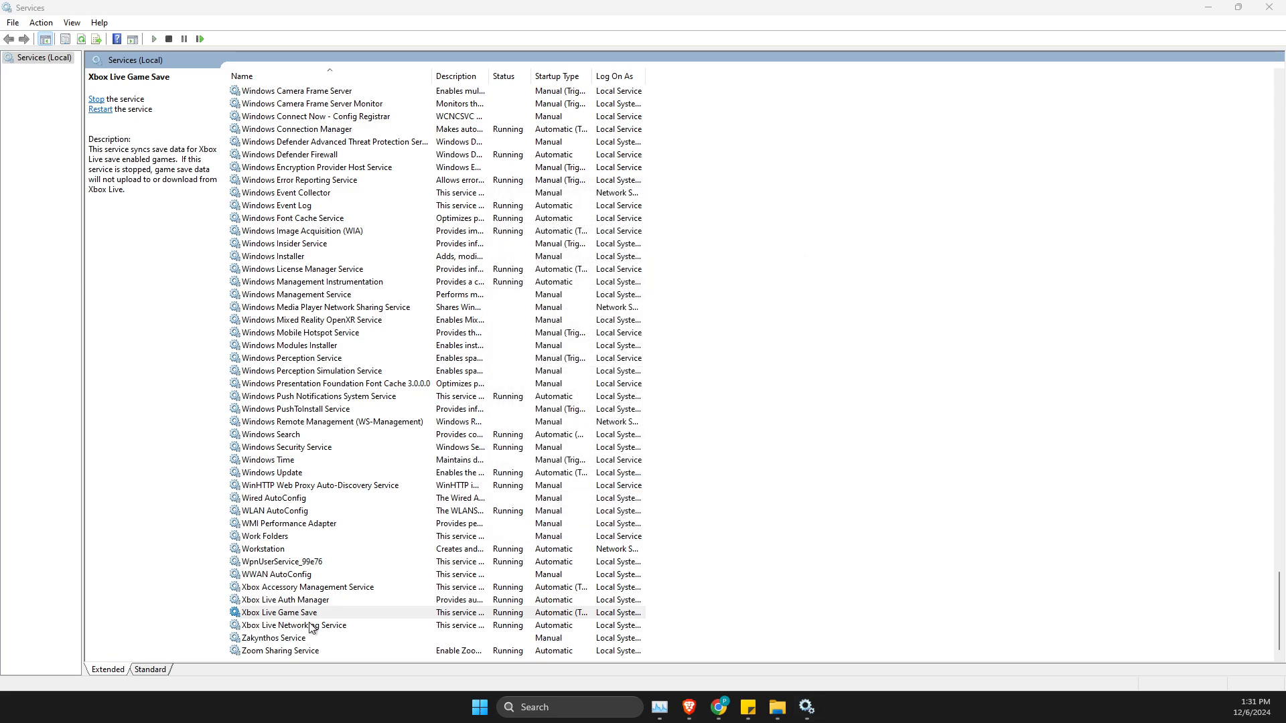
- Inspect the startup type and status in the Xbox Live Networking Service properties and cancel out
{"action": "left_click", "coordinate": [310, 627]}
{"action": "right_click", "coordinate": [309, 627]}
{"action": "left_click", "coordinate": [316, 595]}
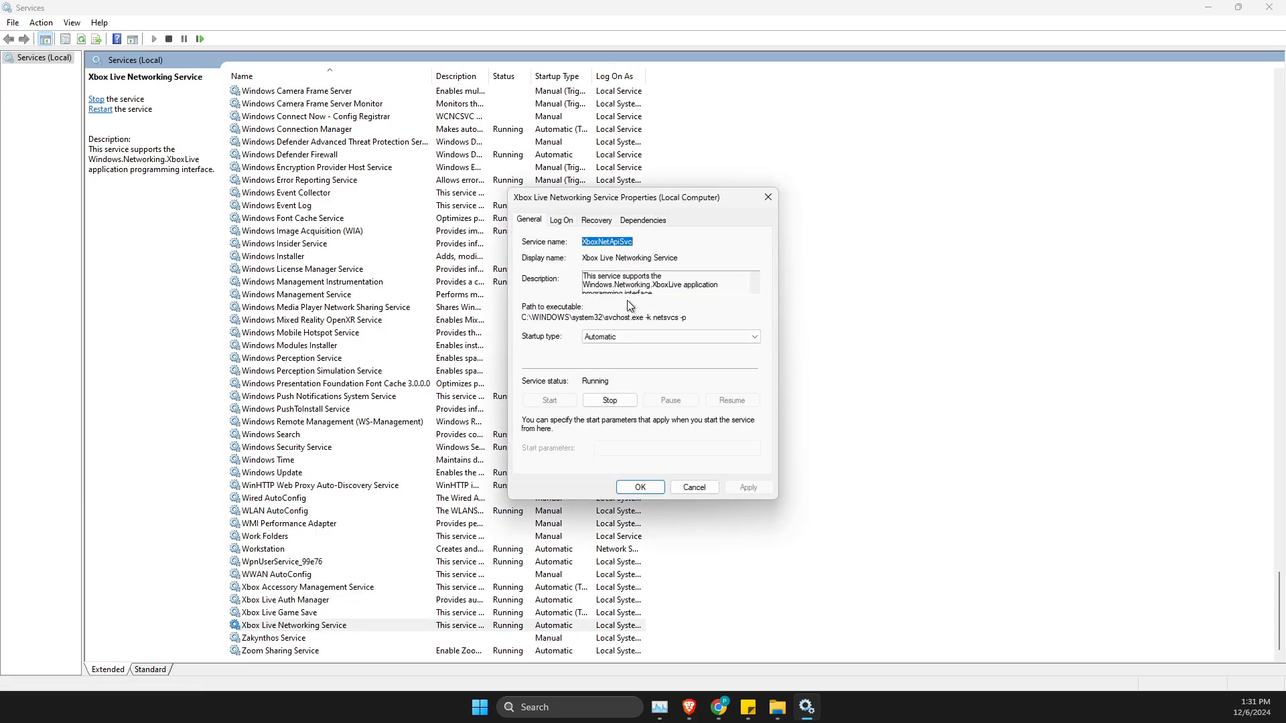
{"action": "left_click", "coordinate": [694, 487]}
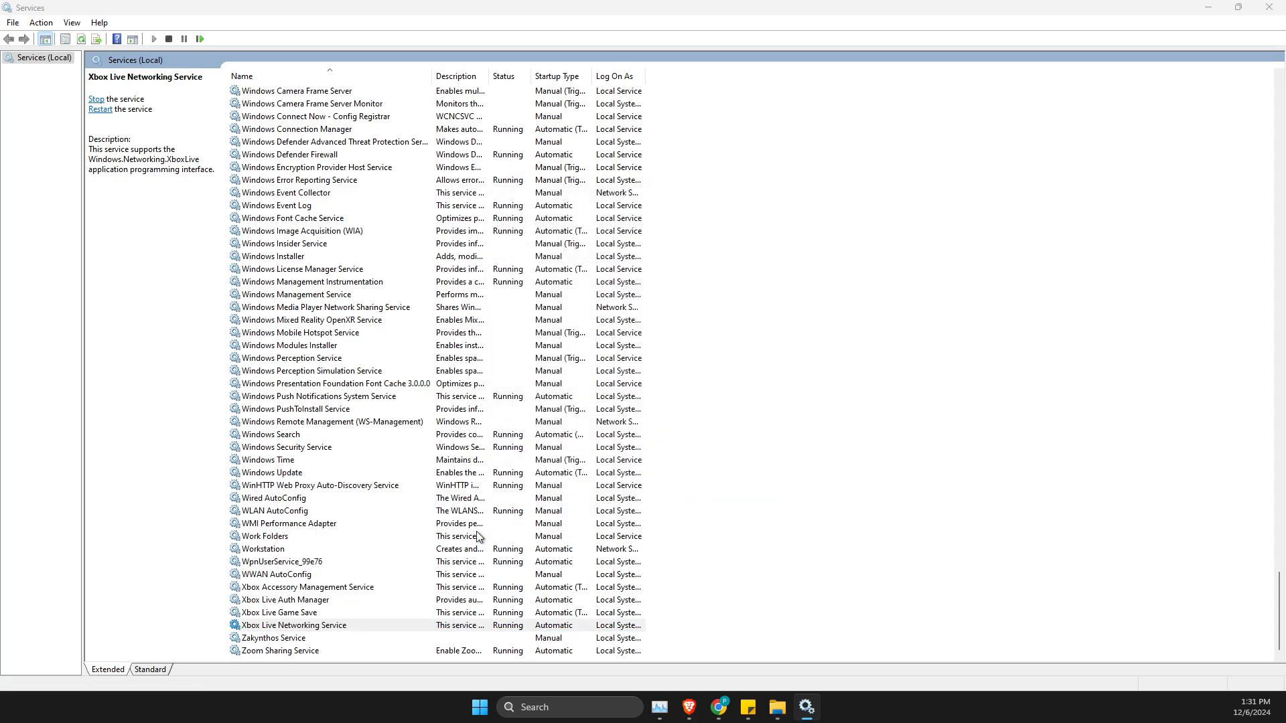
- Restart the Xbox Live Auth Manager service and close the Services console
{"action": "right_click", "coordinate": [297, 602]}
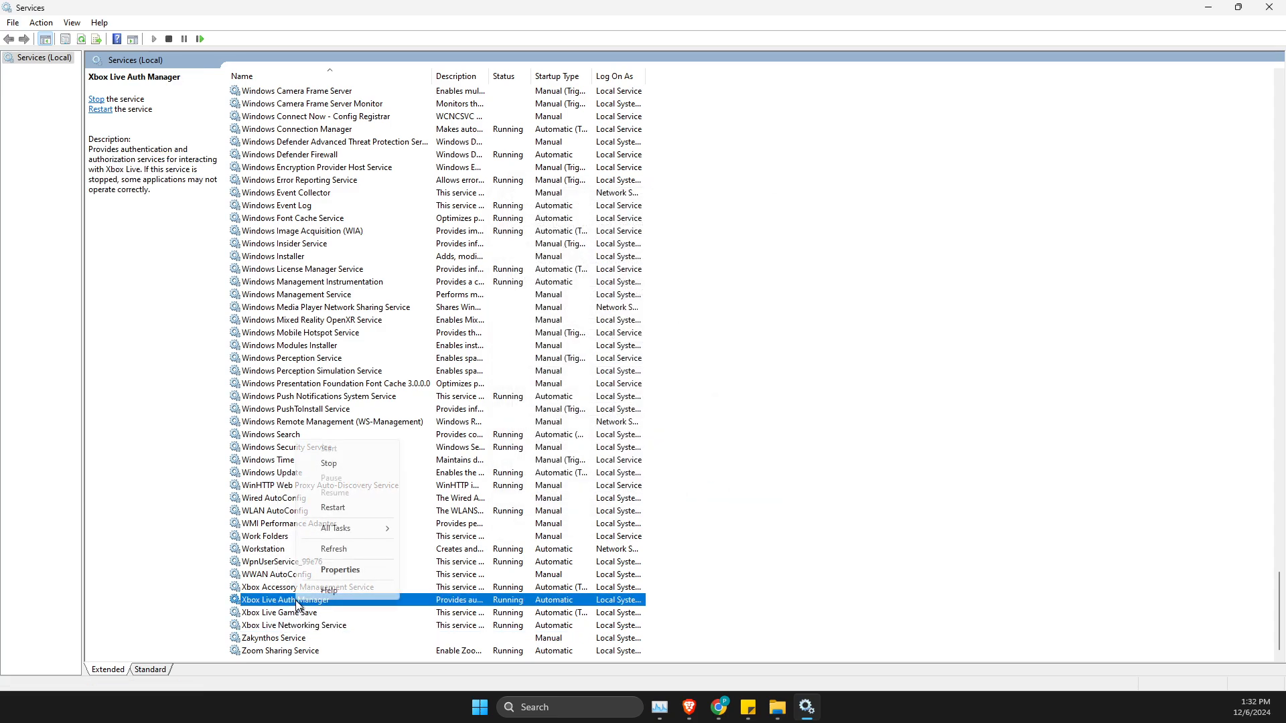
{"action": "left_click", "coordinate": [331, 509]}
{"action": "left_click", "coordinate": [173, 240]}
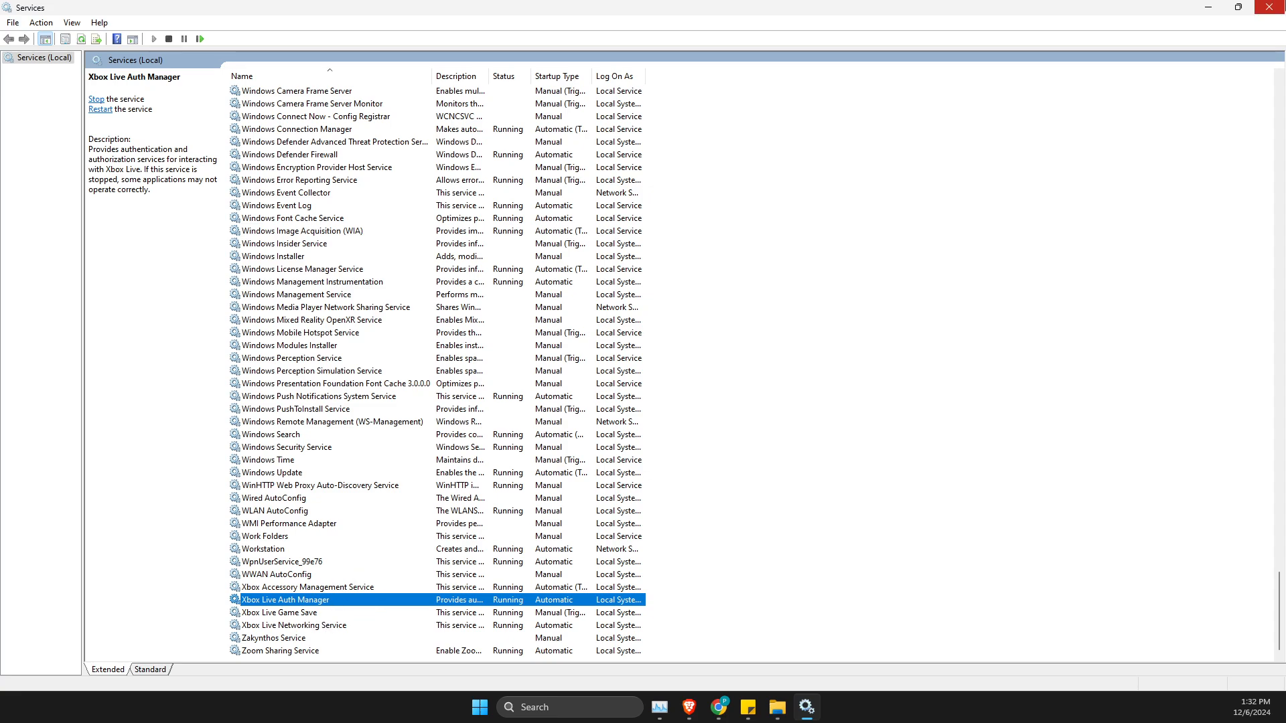
{"action": "key", "text": "alt+F4"}
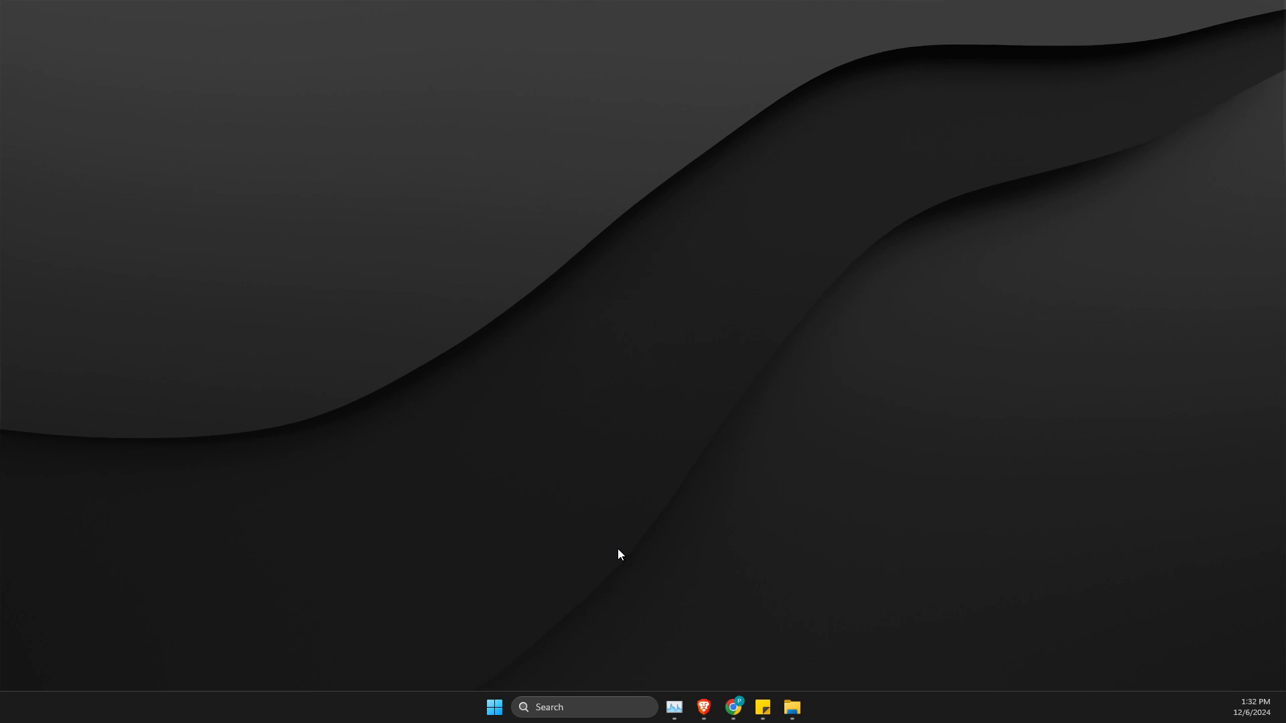
- Find Windows PowerShell through Windows search and run it as administrator
{"action": "left_click", "coordinate": [570, 706]}
{"action": "type", "text": "win"}
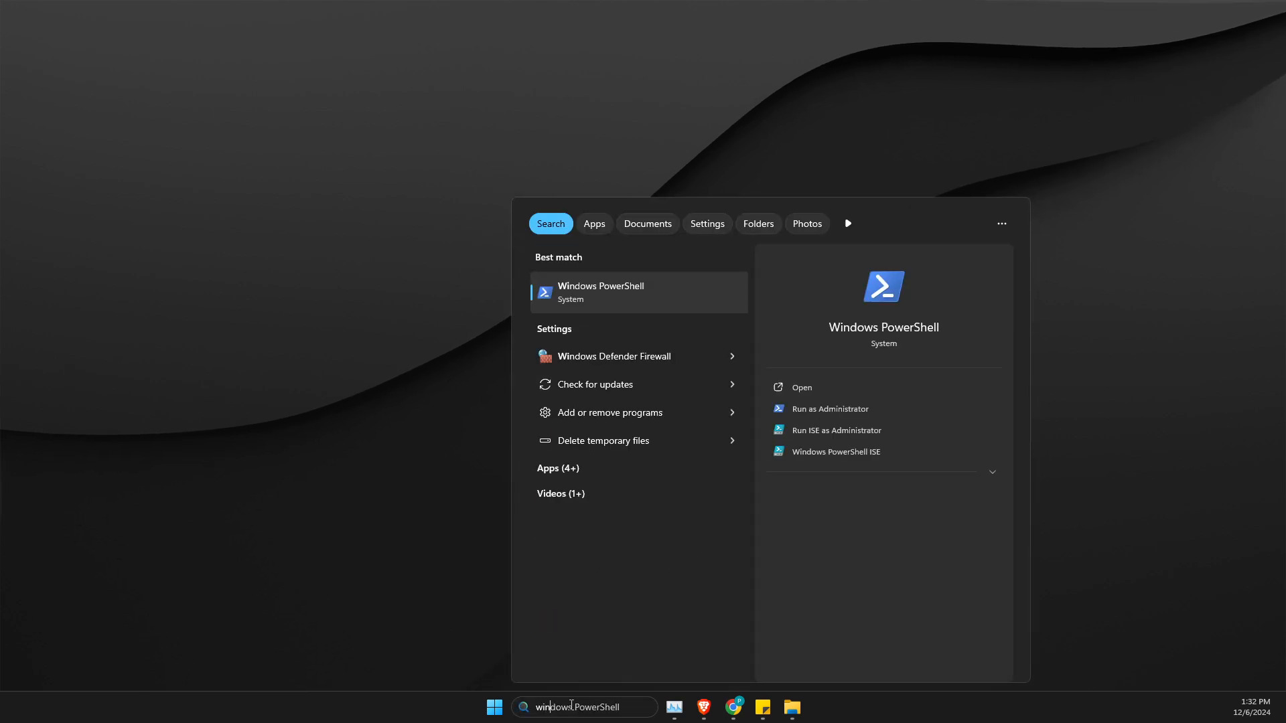
{"action": "type", "text": "dows"}
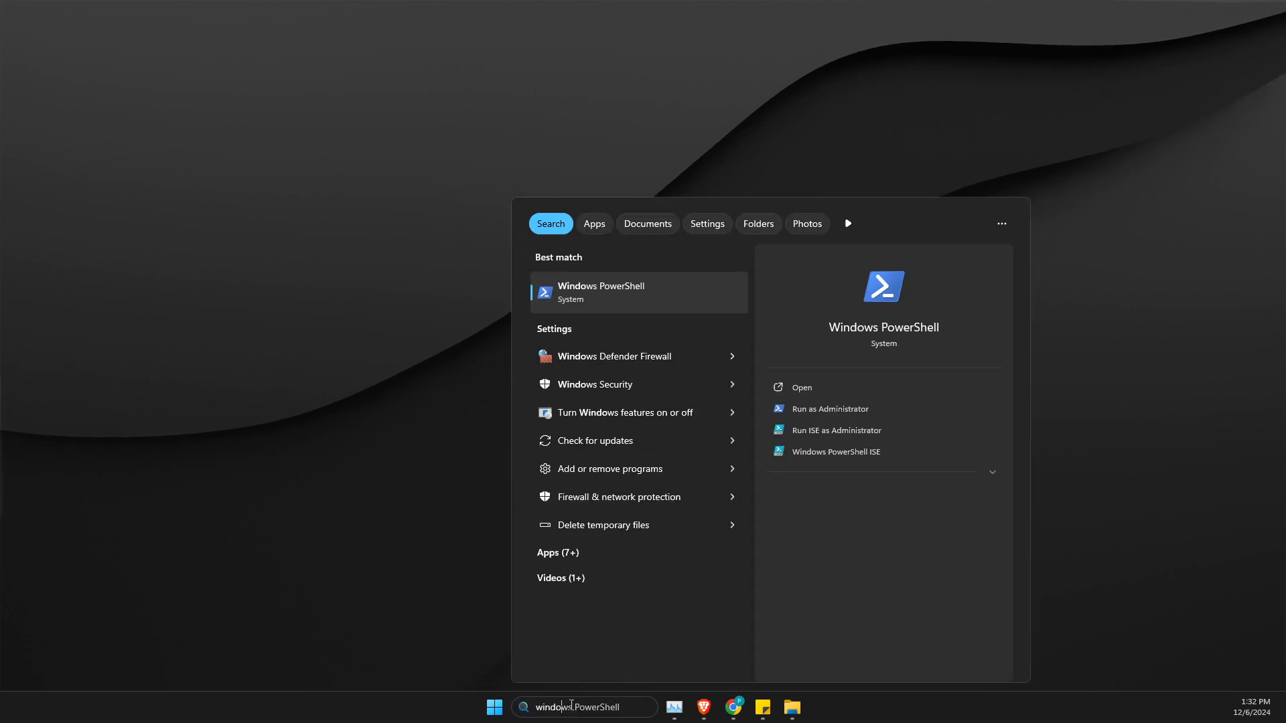
{"action": "right_click", "coordinate": [590, 305]}
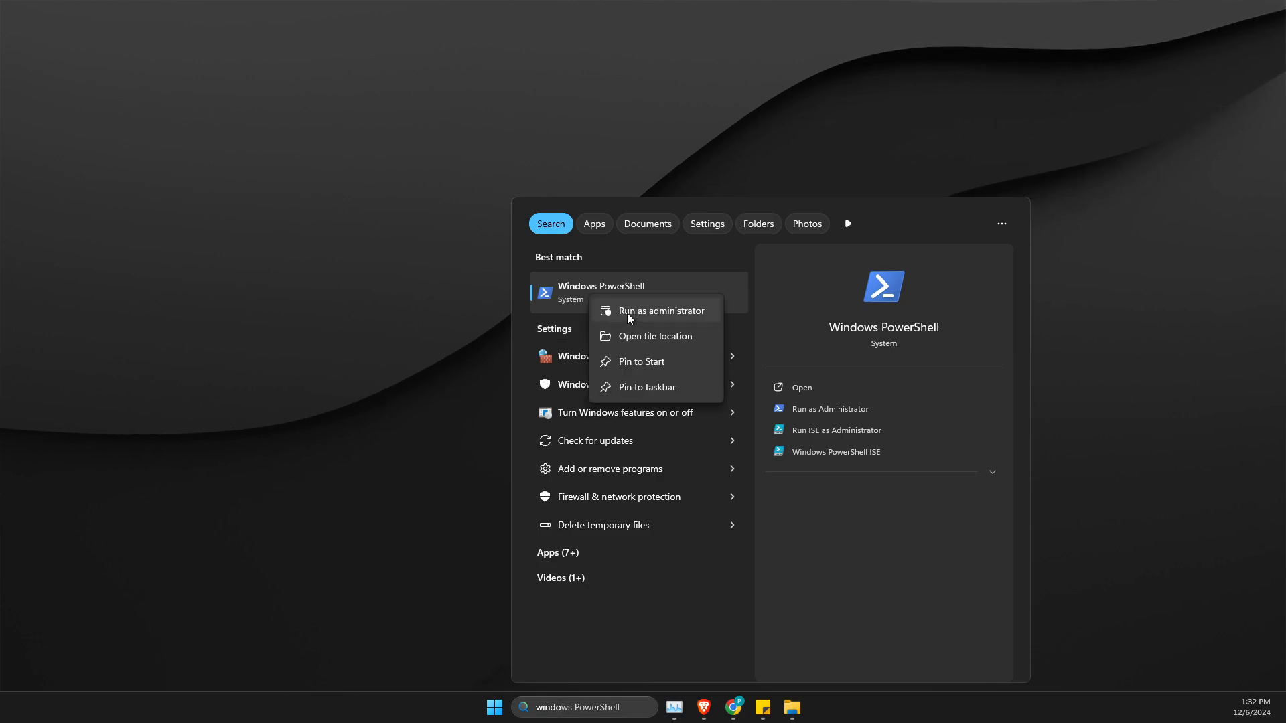
{"action": "left_click", "coordinate": [627, 312]}
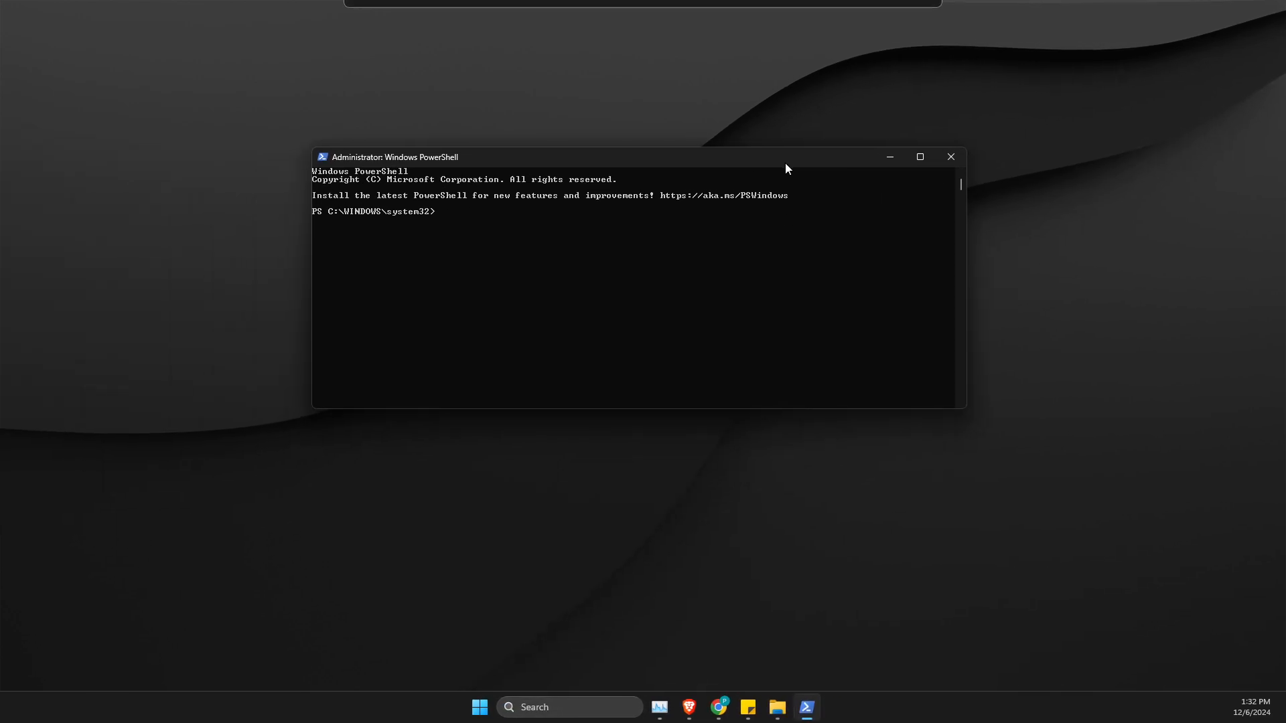
- Copy "get-appxpackage Microsoft.GamingServices | remove-AppxPackage -allusers" from the sticky note and run it in the PowerShell window
{"action": "left_click", "coordinate": [748, 707]}
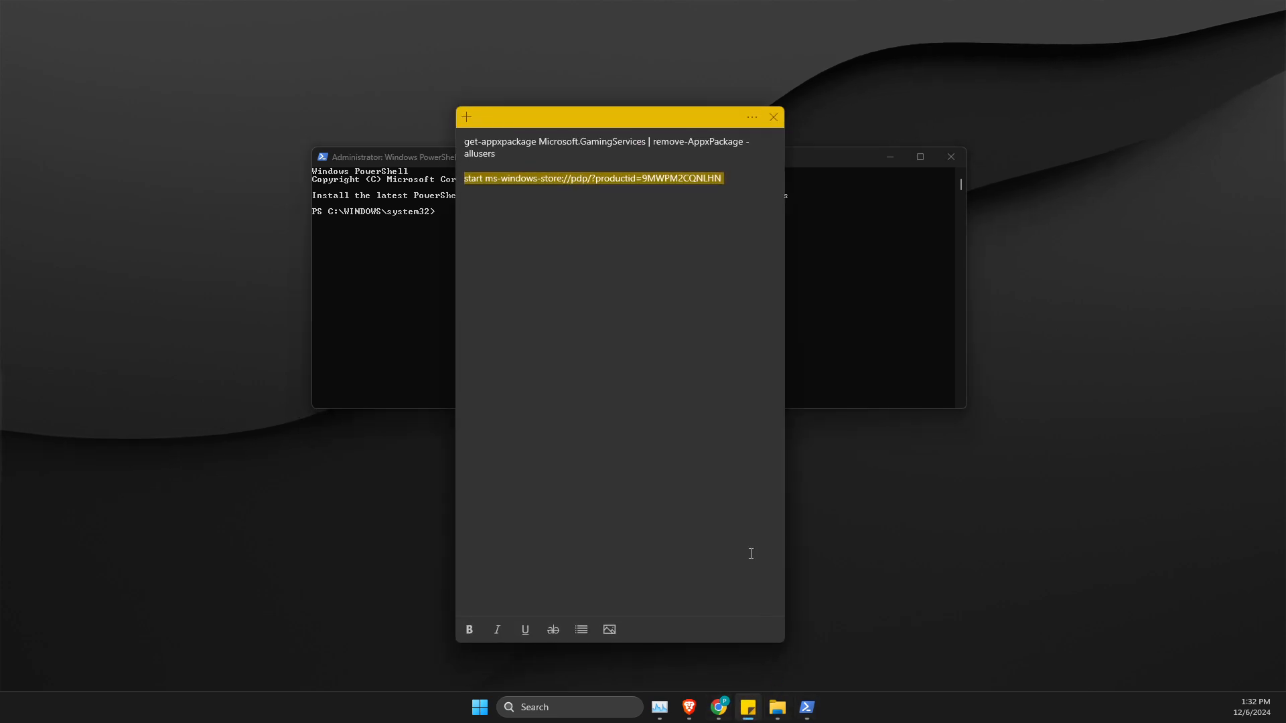
{"action": "left_click_drag", "start_coordinate": [504, 156], "coordinate": [474, 142]}
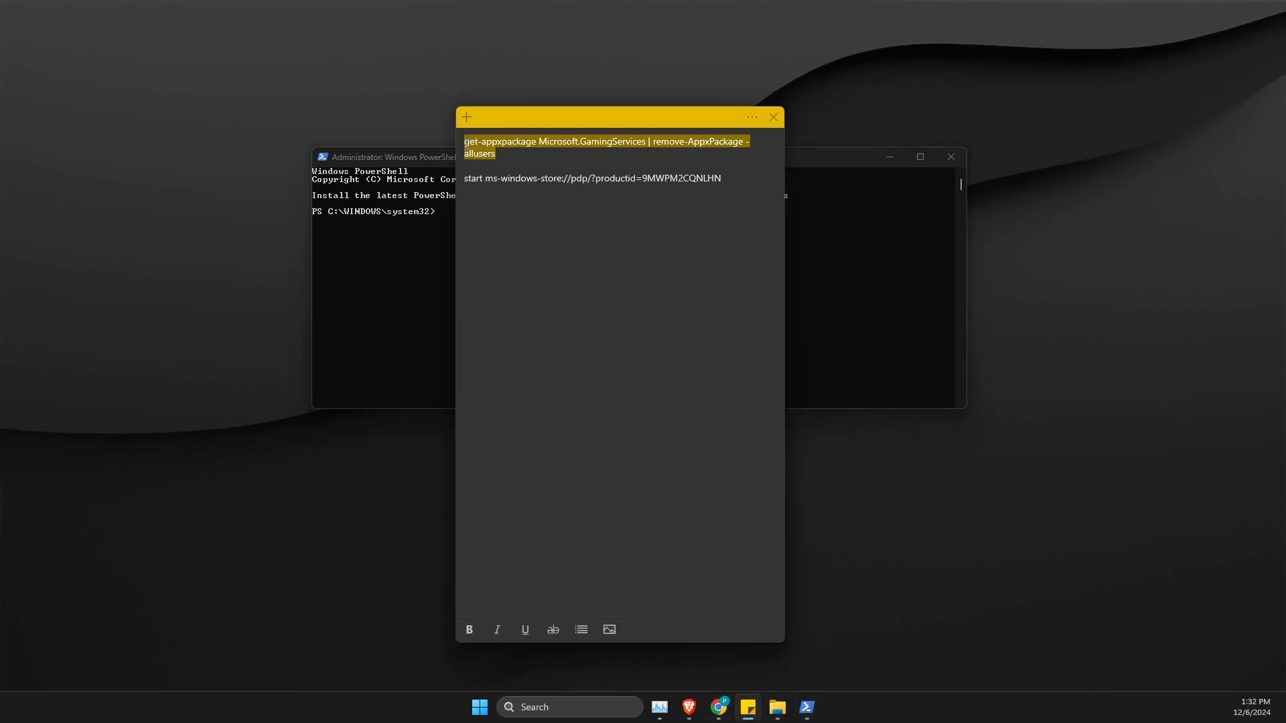
{"action": "right_click", "coordinate": [474, 143]}
{"action": "left_click", "coordinate": [496, 158]}
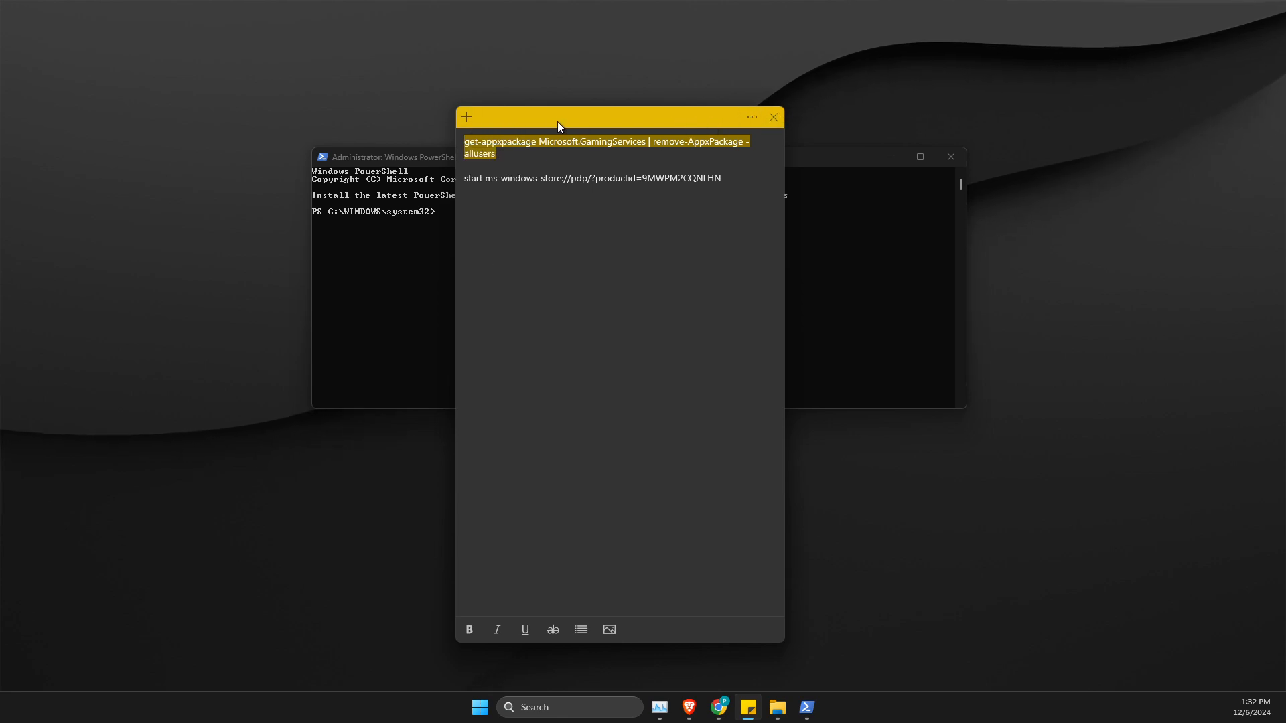
{"action": "left_click", "coordinate": [858, 246]}
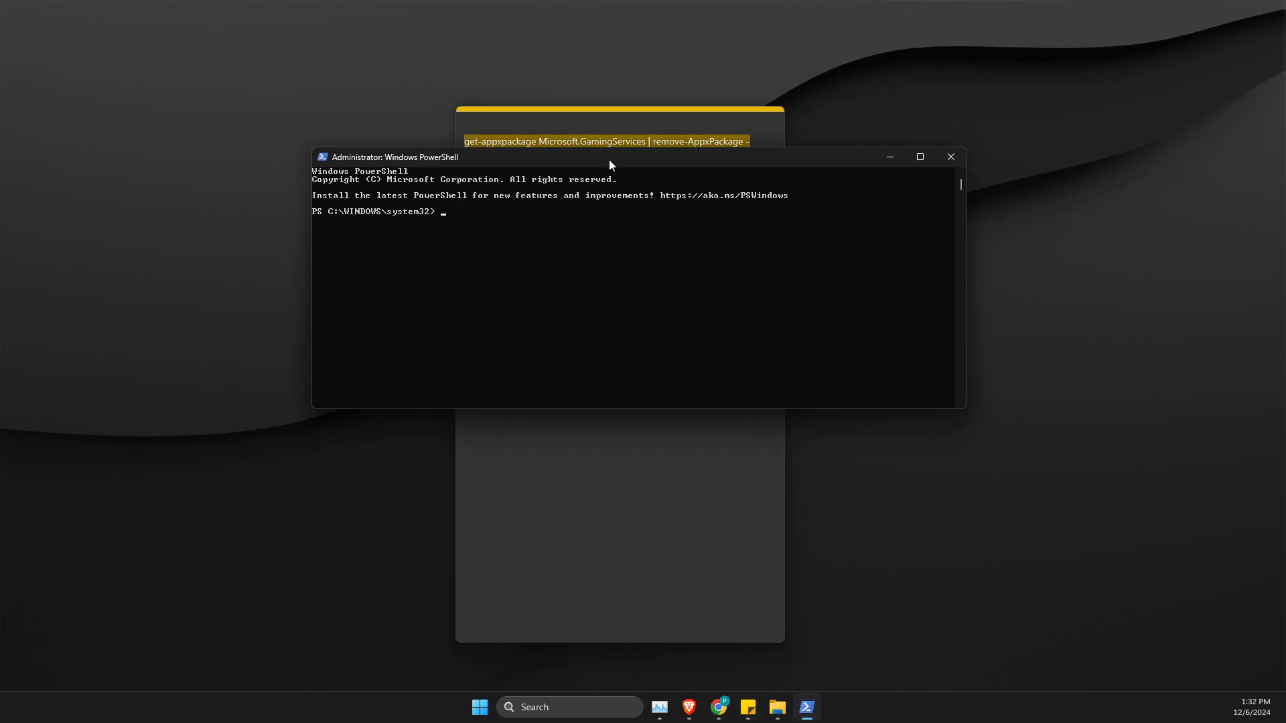
{"action": "right_click", "coordinate": [629, 159]}
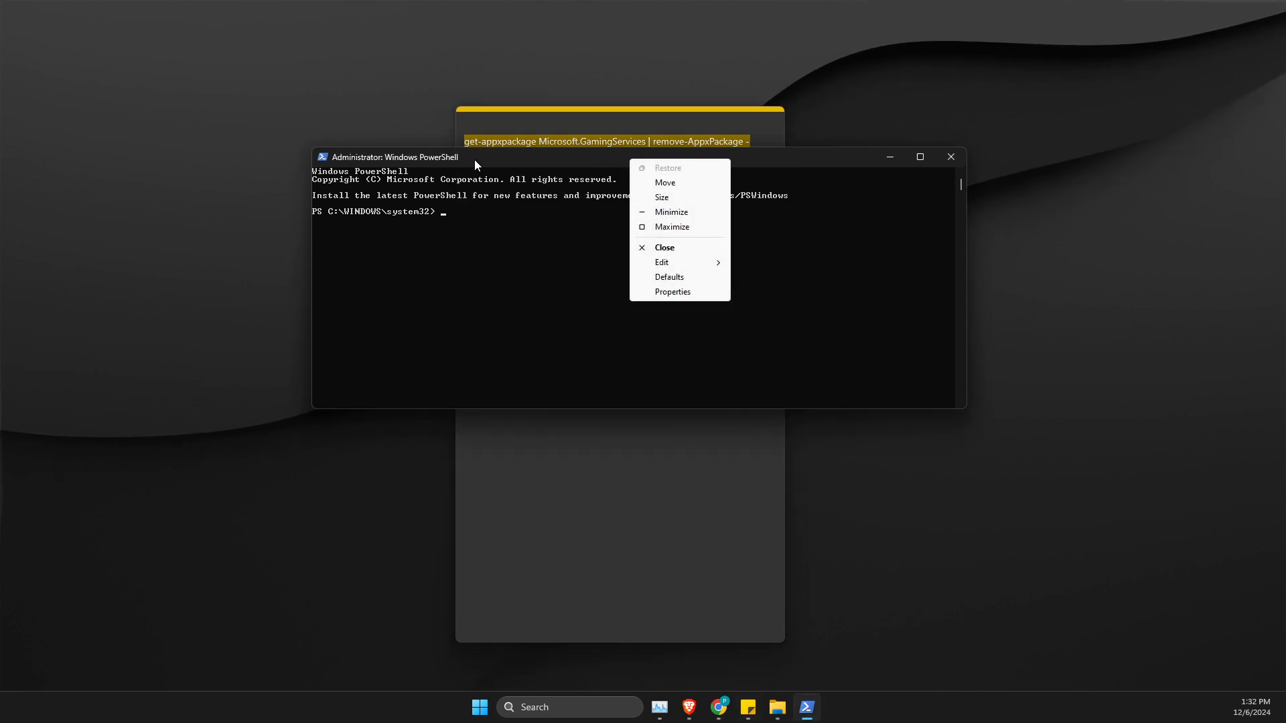
{"action": "mouse_move", "coordinate": [694, 261]}
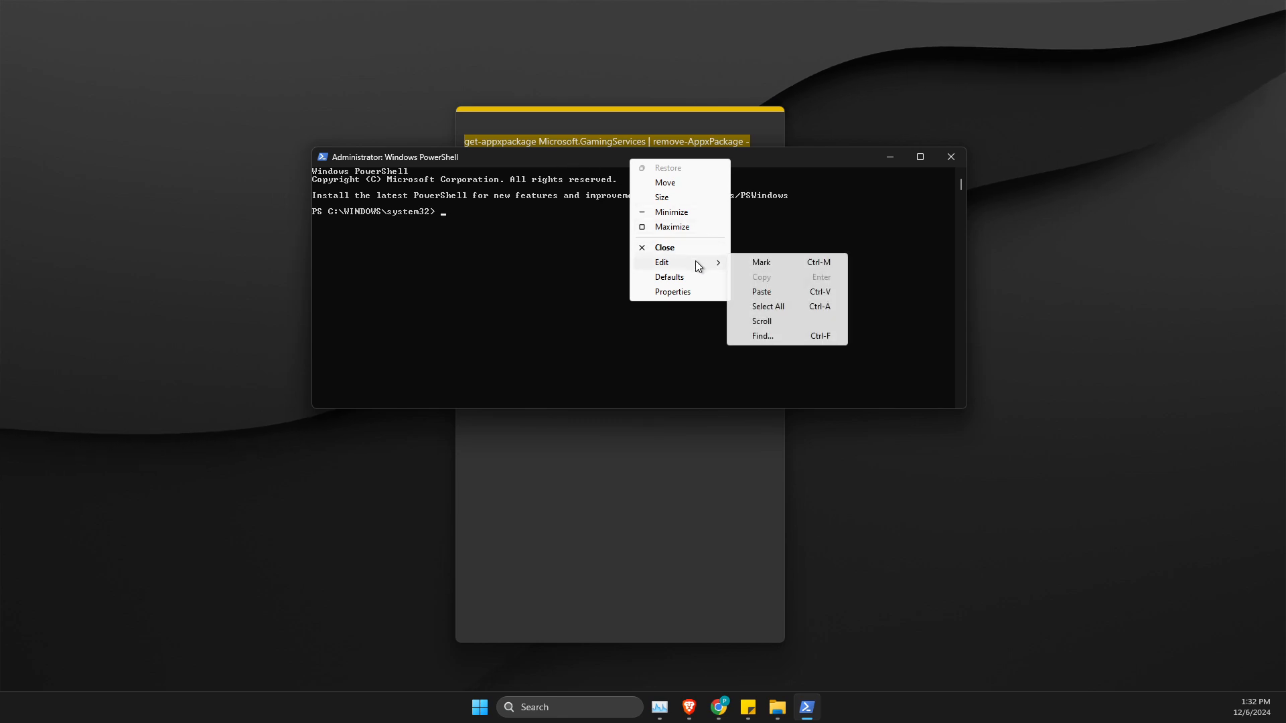
{"action": "left_click", "coordinate": [773, 292]}
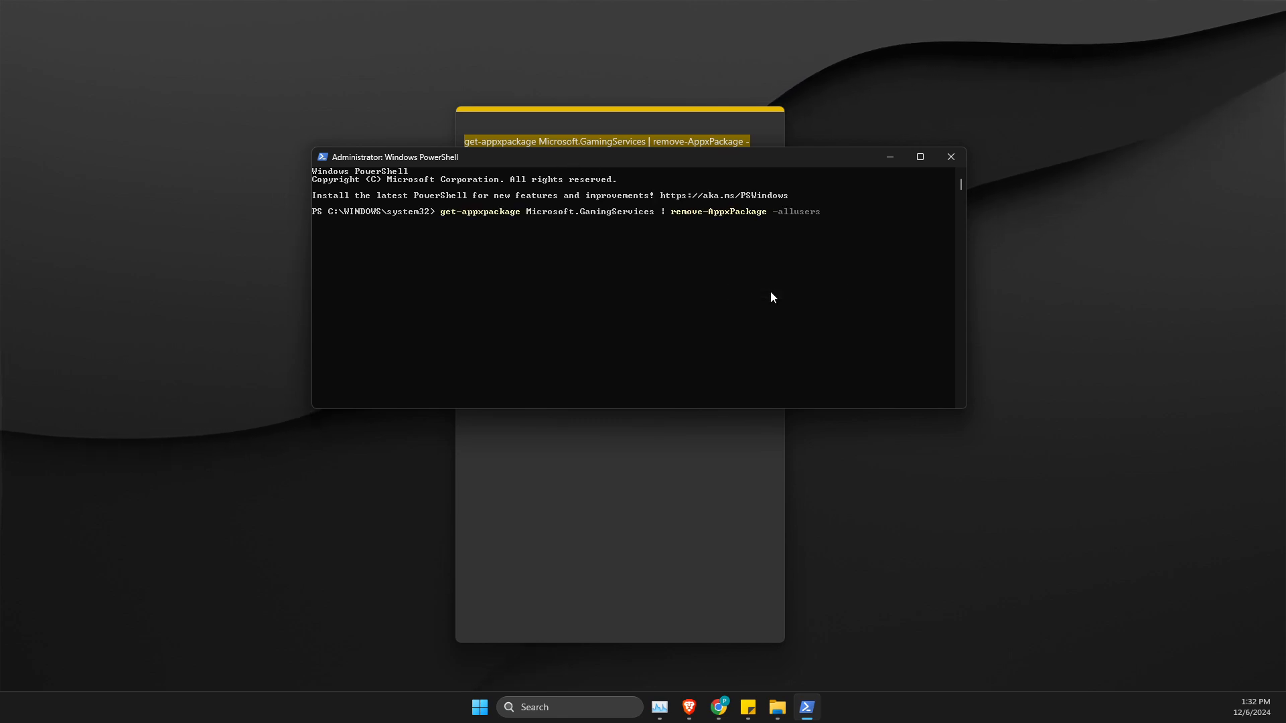
{"action": "key", "text": "Return"}
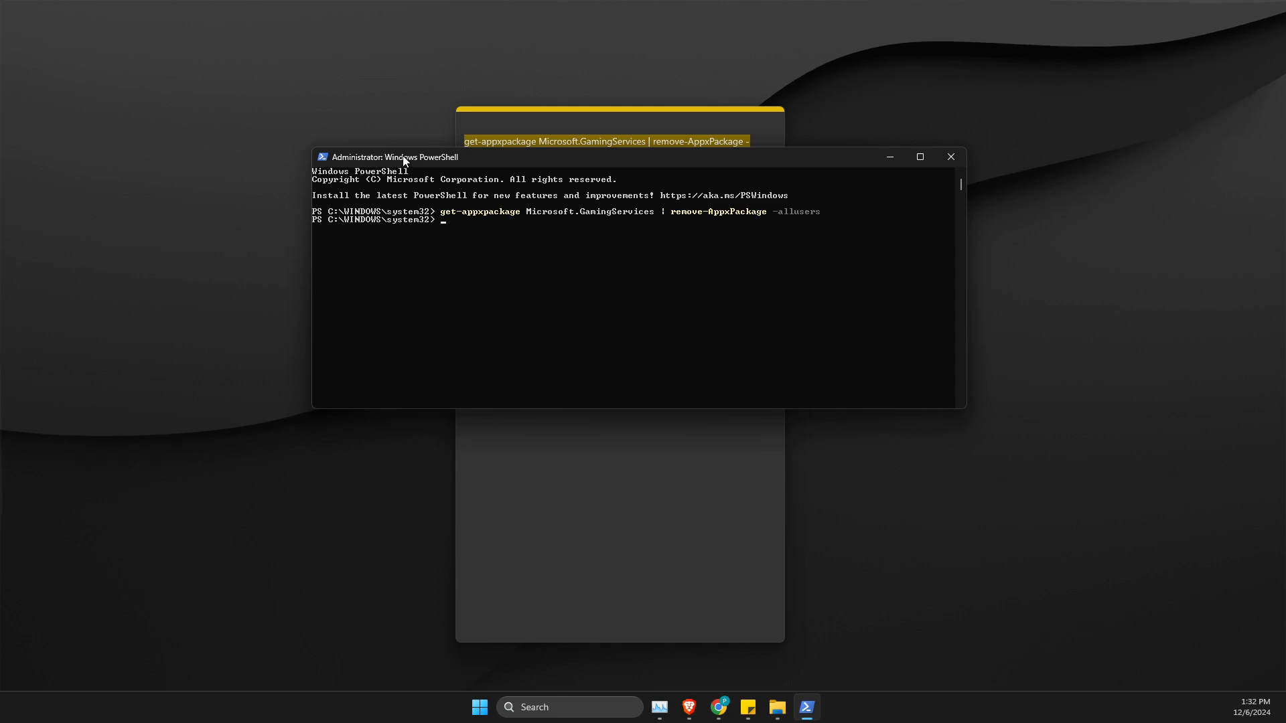
- Run the sticky note's "start ms-windows-store://pdp/?productid=9MWPM2CQNLHN" command in PowerShell and install Gaming Services from its Microsoft Store page
{"action": "left_click", "coordinate": [559, 123]}
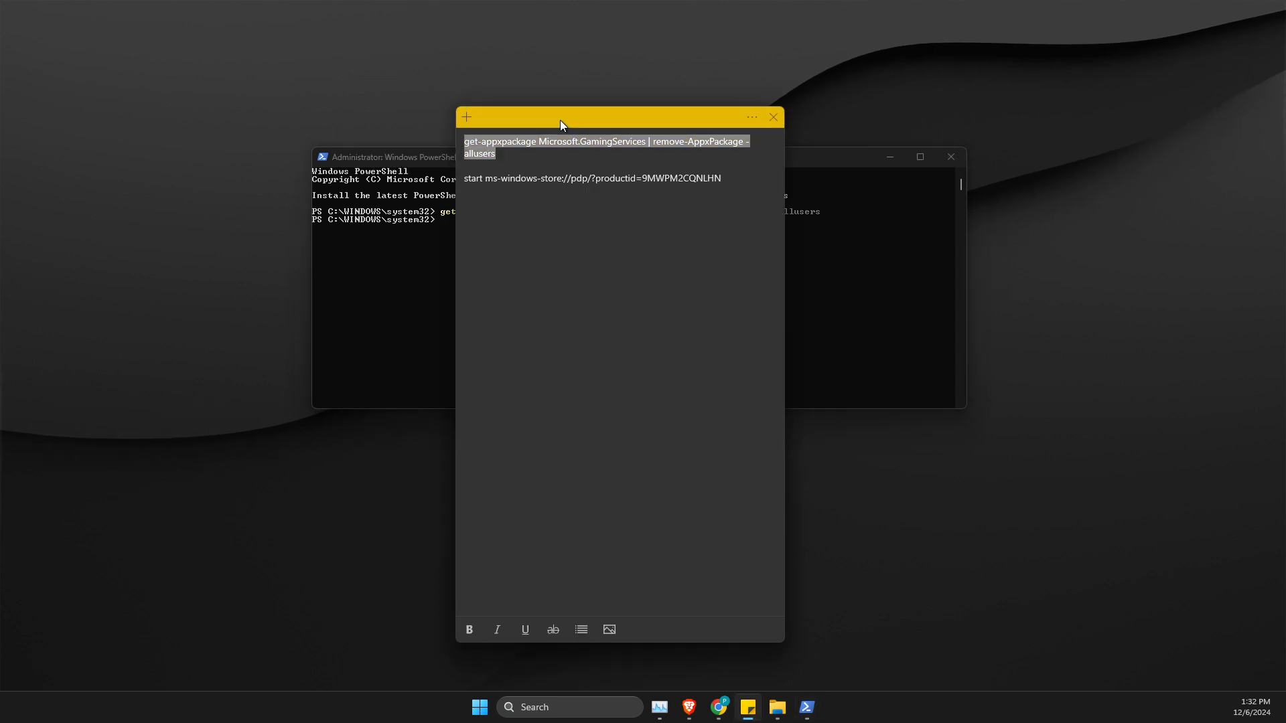
{"action": "triple_click", "coordinate": [465, 179]}
{"action": "right_click", "coordinate": [641, 178]}
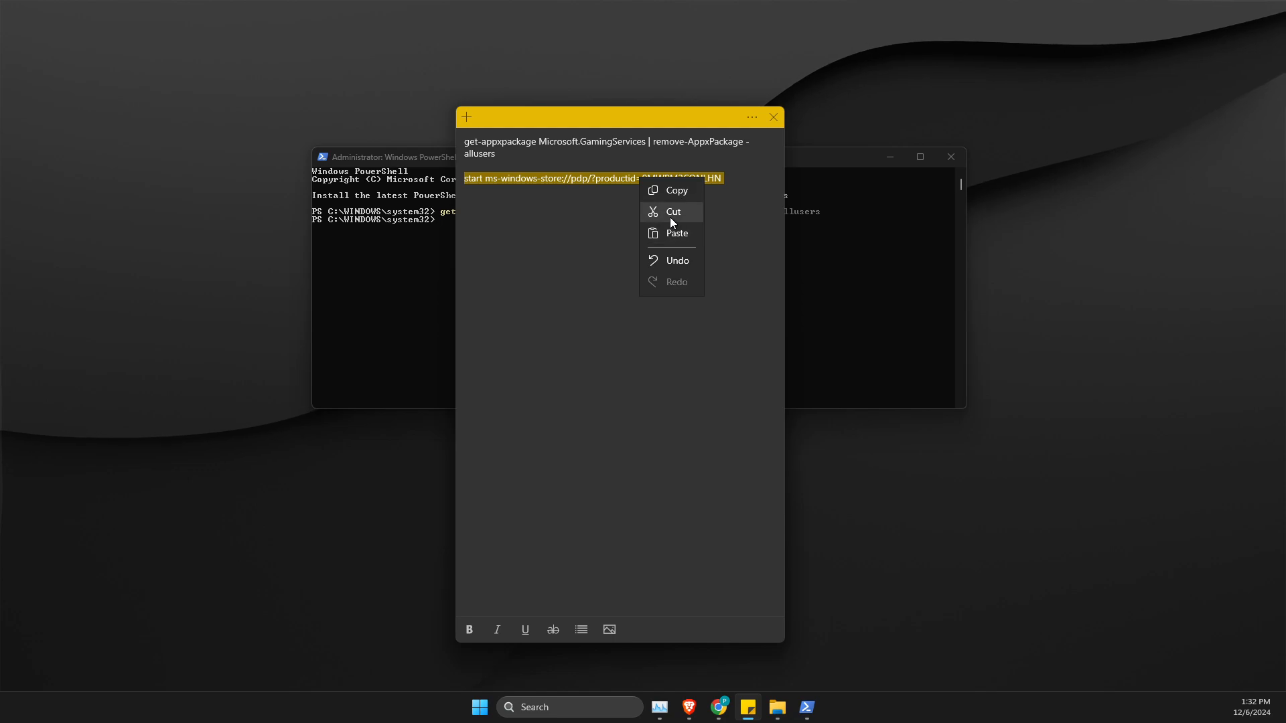
{"action": "left_click", "coordinate": [669, 194]}
{"action": "left_click", "coordinate": [873, 251]}
{"action": "right_click", "coordinate": [765, 164]}
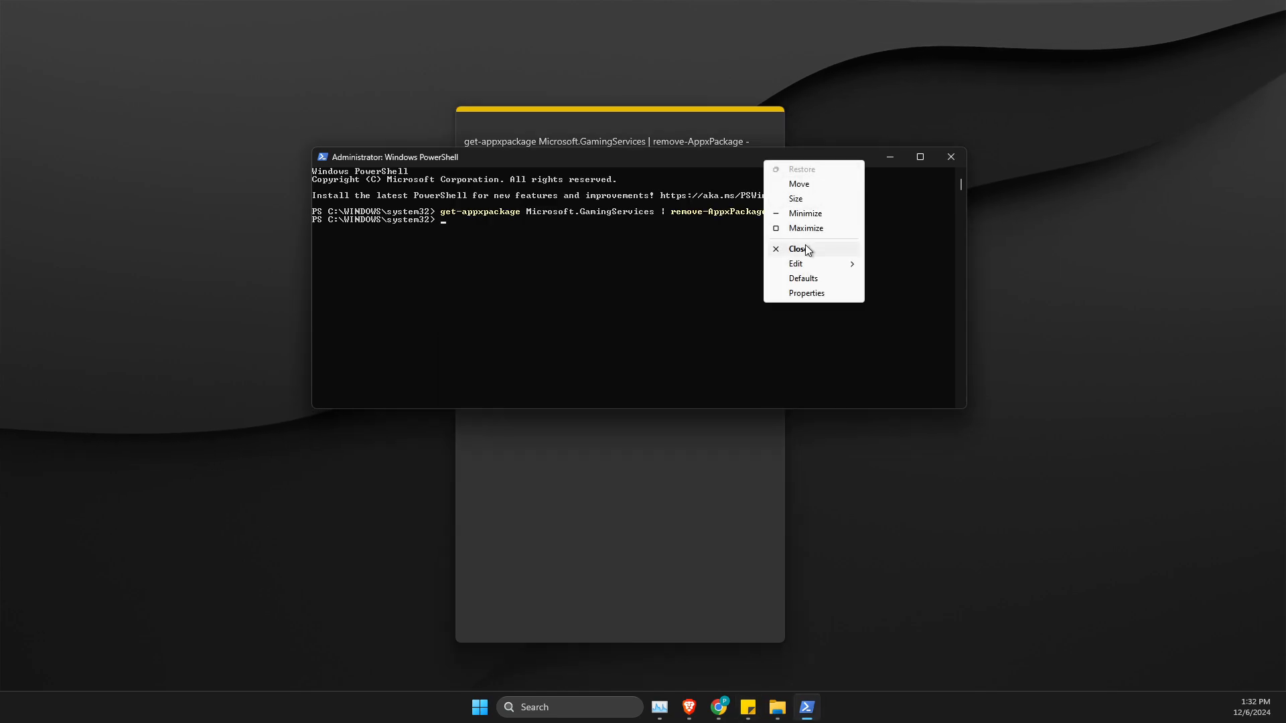
{"action": "mouse_move", "coordinate": [805, 263]}
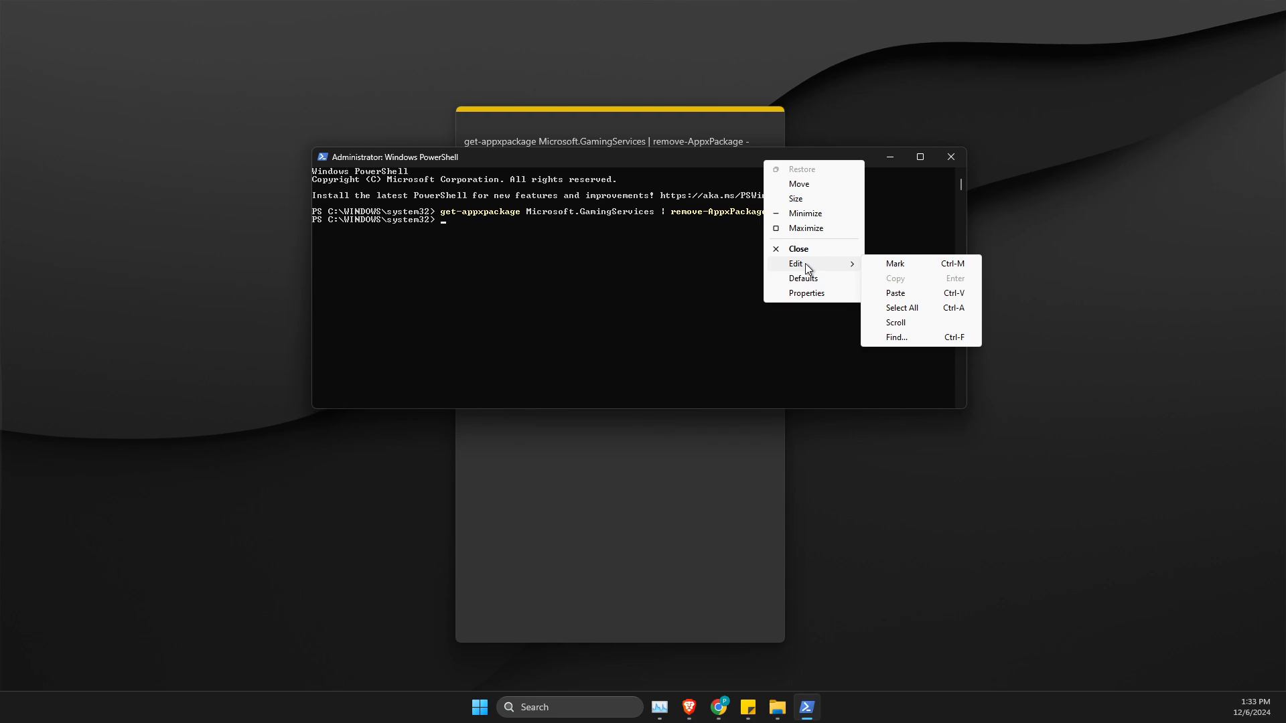
{"action": "left_click", "coordinate": [913, 291]}
{"action": "key", "text": "Return"}
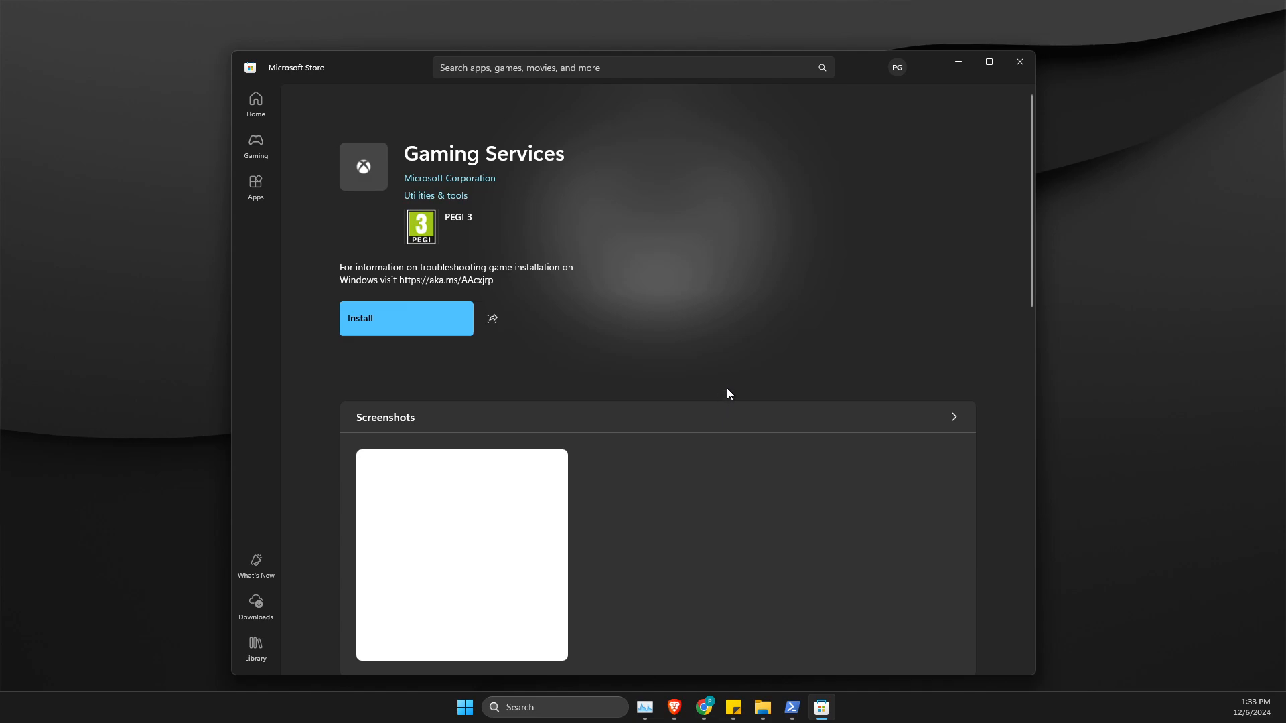
{"action": "left_click", "coordinate": [390, 328]}
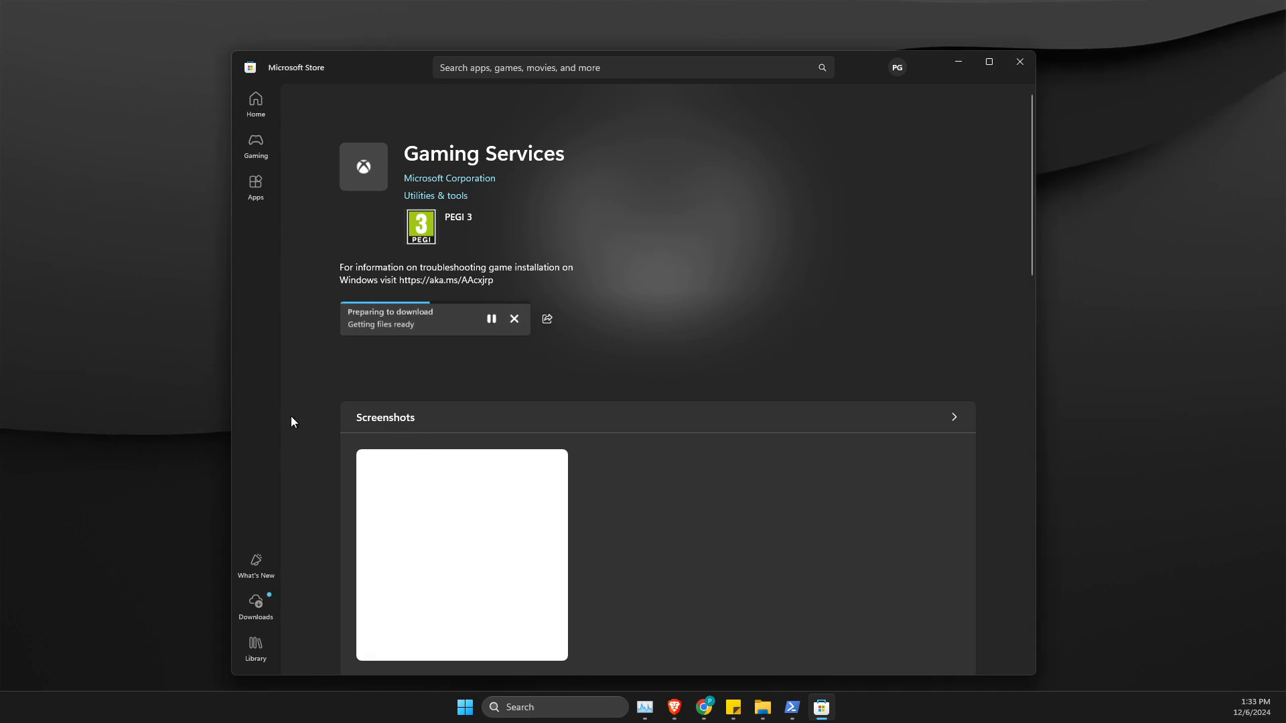
- Search Windows for "xbox" and launch the Xbox app
{"action": "left_click", "coordinate": [541, 707]}
{"action": "type", "text": "xboxbox"}
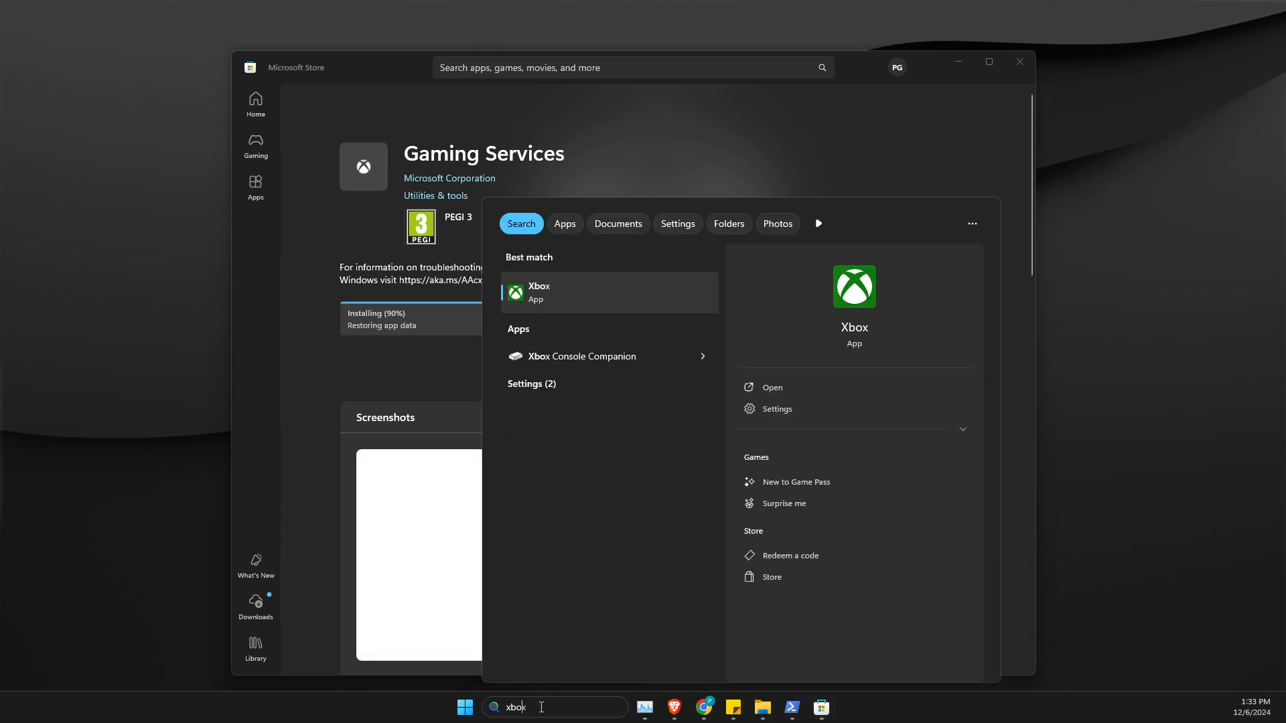
{"action": "key", "text": "Return"}
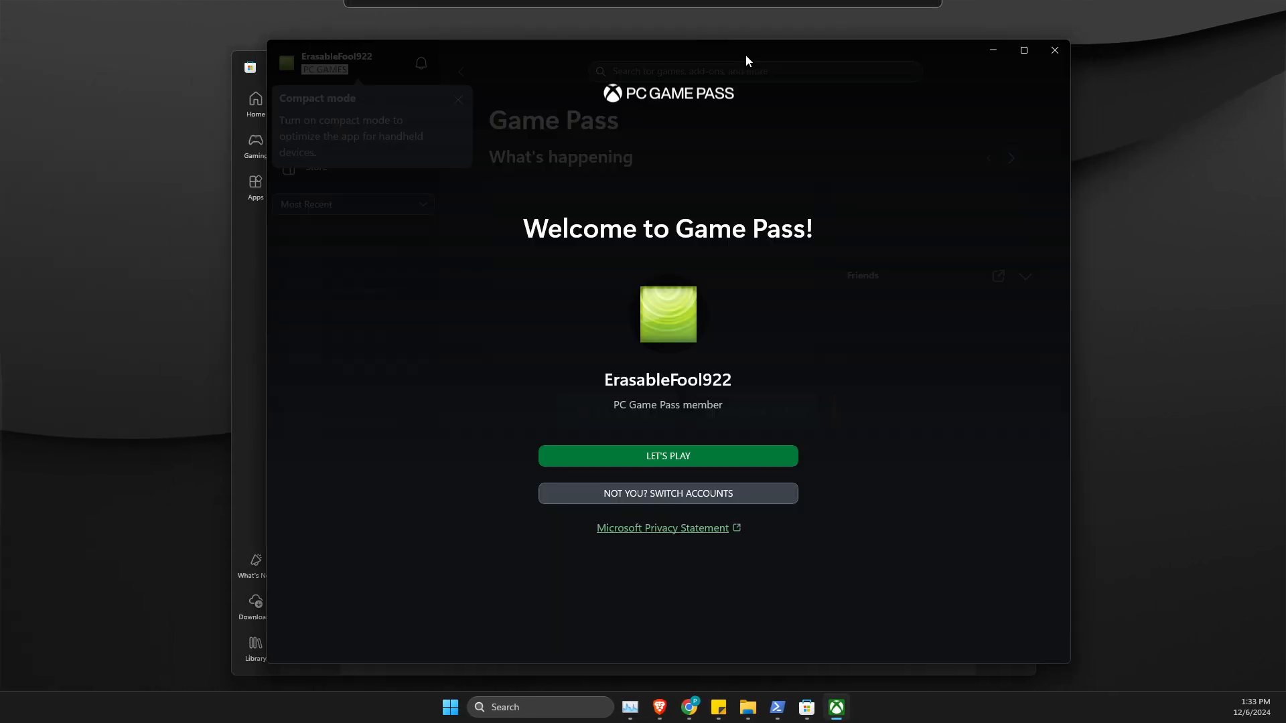
- Get past the Xbox app's welcome, startup options and Call of Duty: Black Ops 6 screens, and check the notifications
{"action": "left_click", "coordinate": [675, 459]}
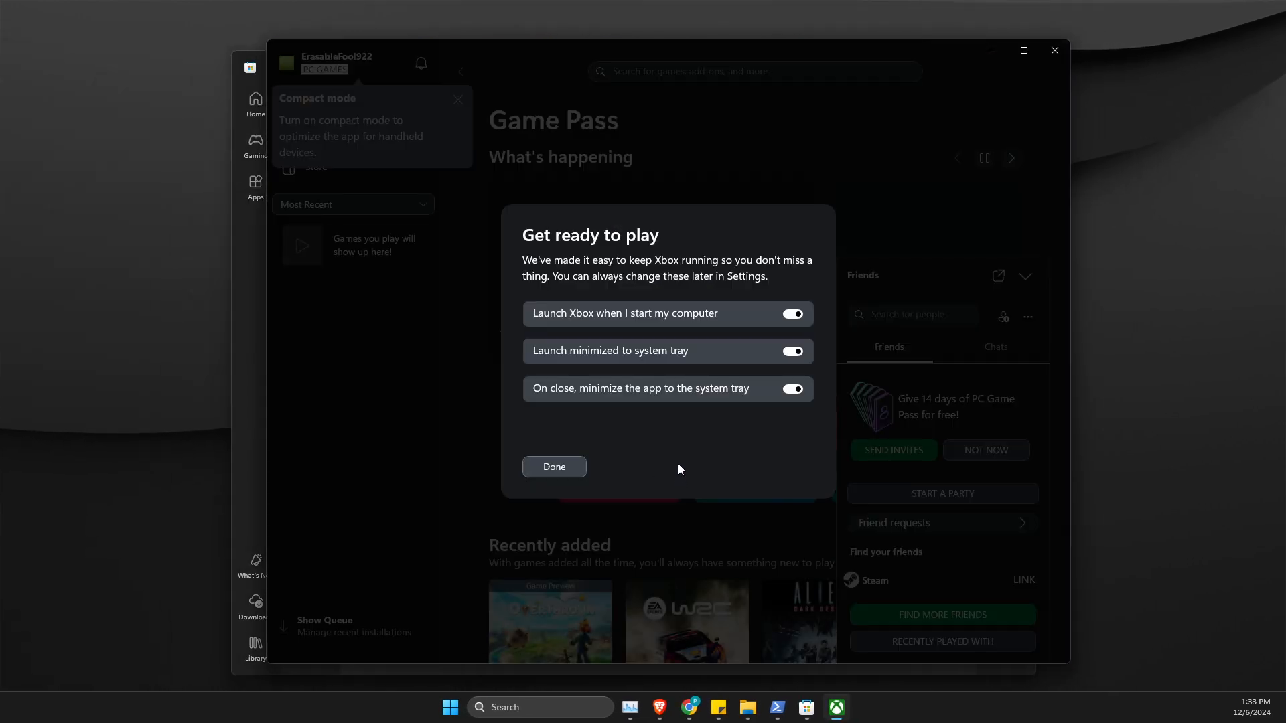
{"action": "left_click", "coordinate": [550, 465]}
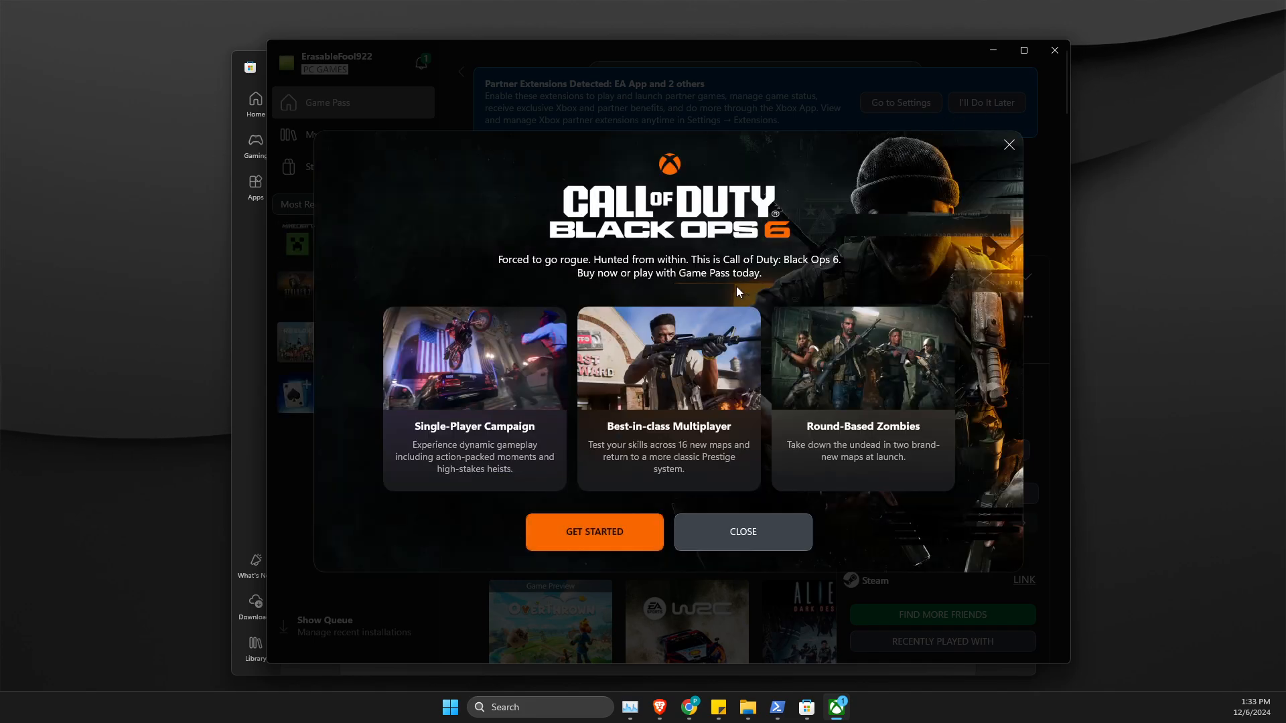
{"action": "left_click", "coordinate": [715, 532]}
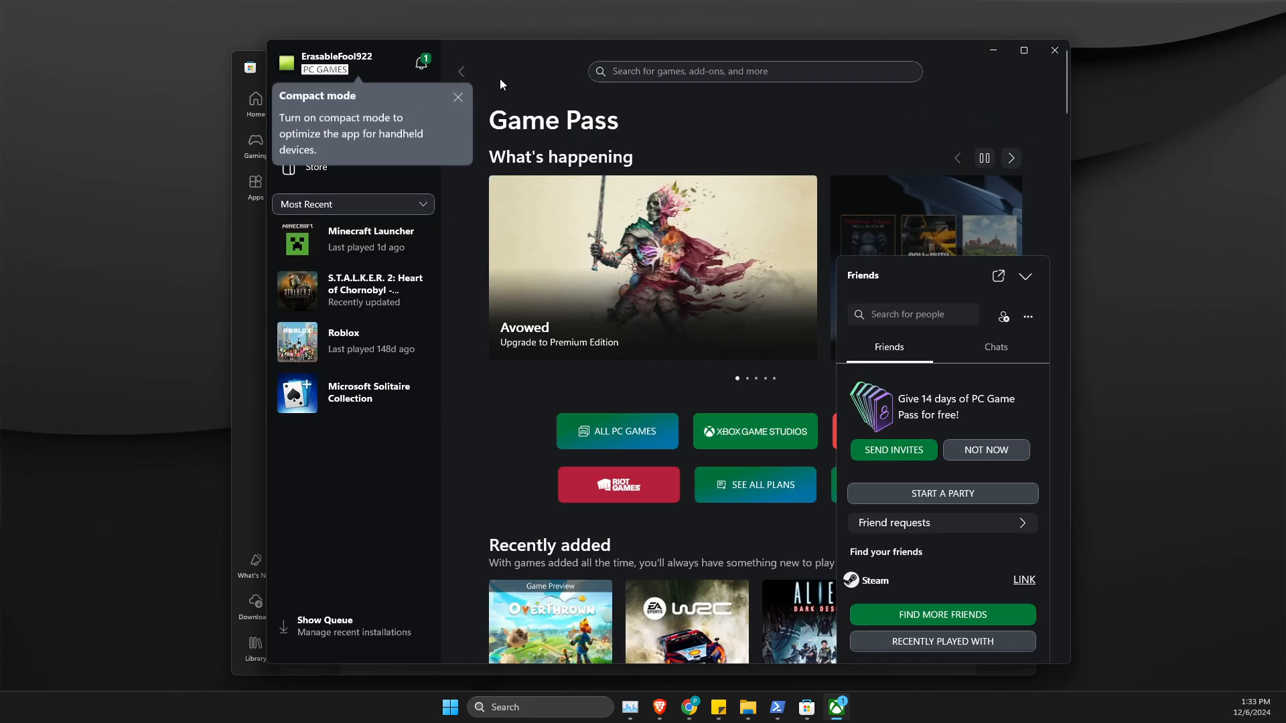
{"action": "left_click", "coordinate": [422, 65]}
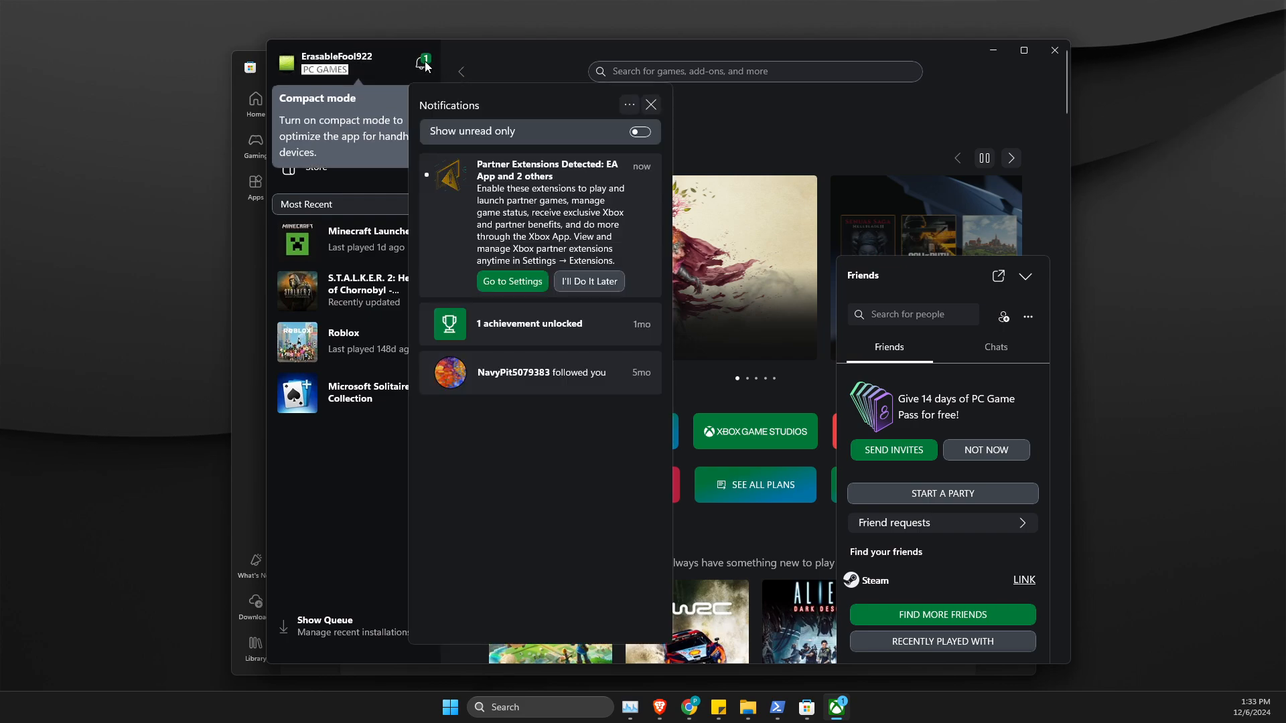
{"action": "left_click", "coordinate": [422, 64]}
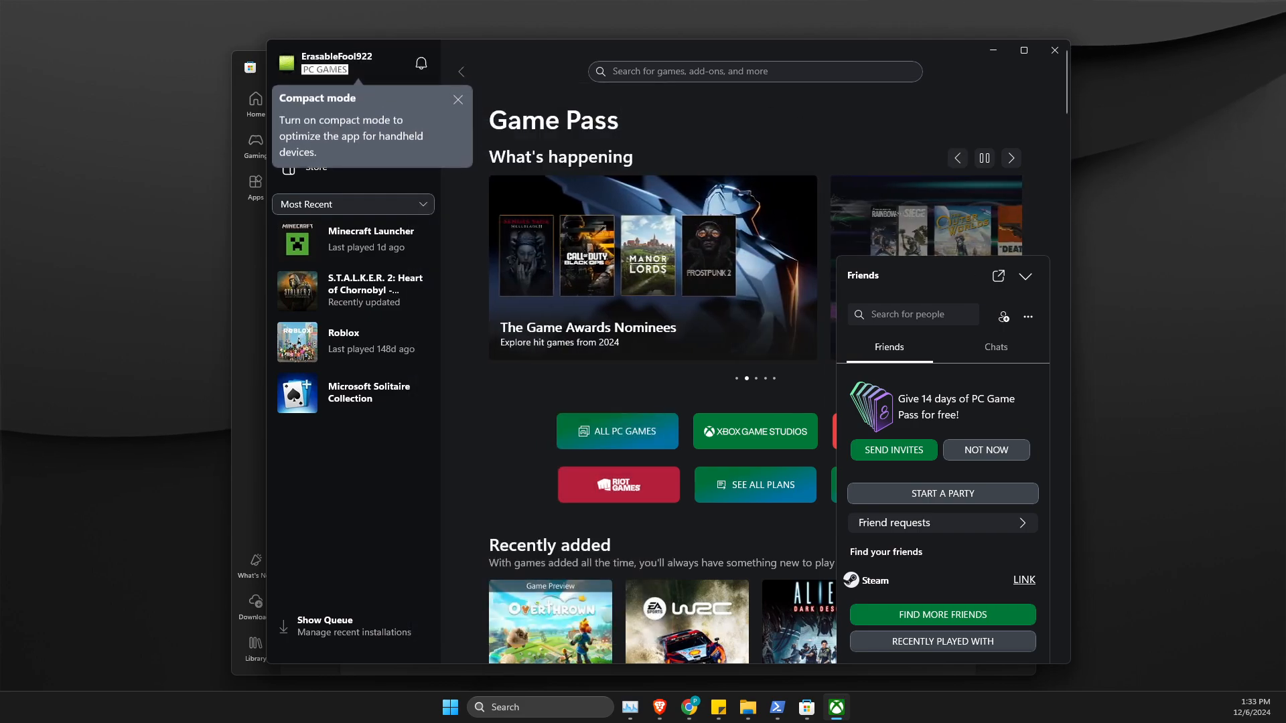